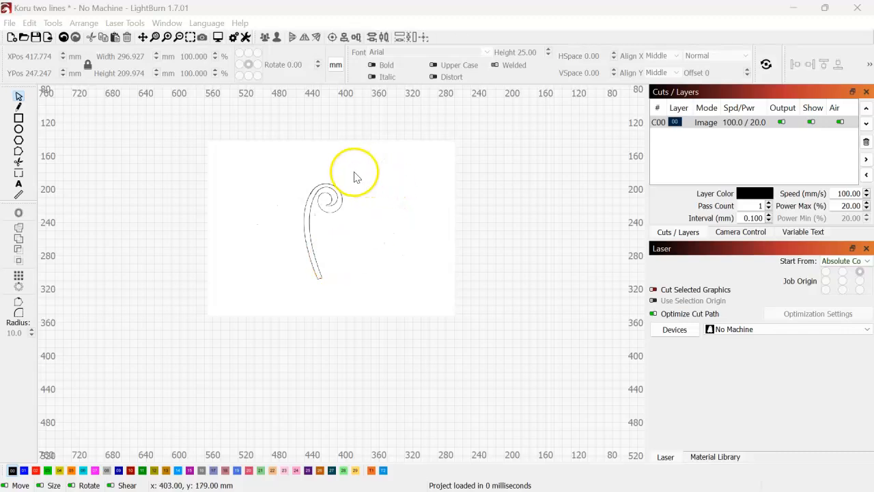
- Browse the Desktop for the Koru two lines image with all supported file types listed, and close the dialog without opening anything
scroll(297, 221, "up", 1)
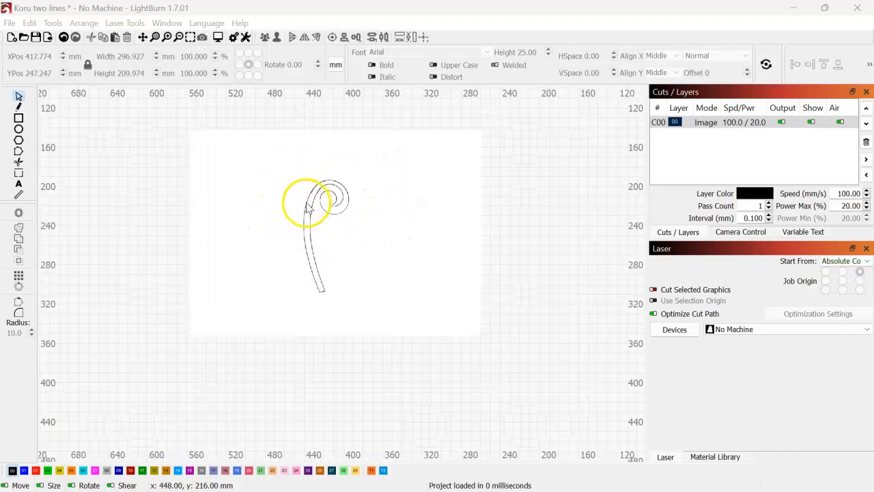
left_click(378, 197)
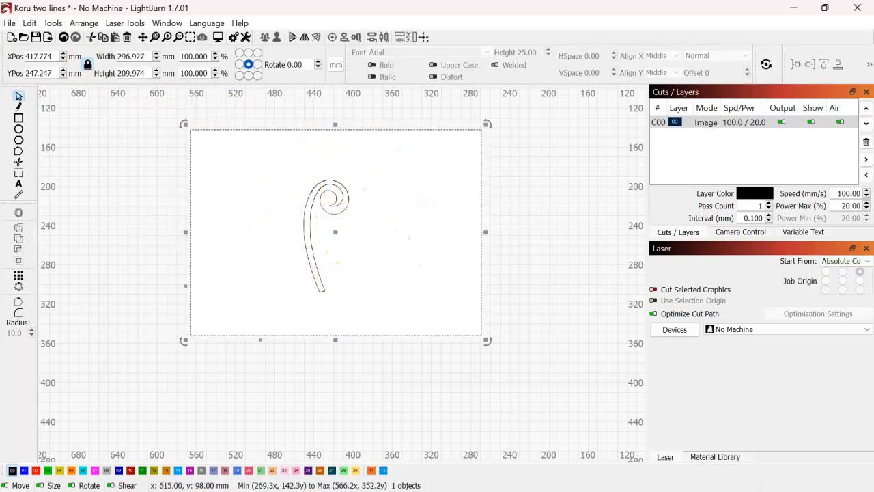
left_click(24, 39)
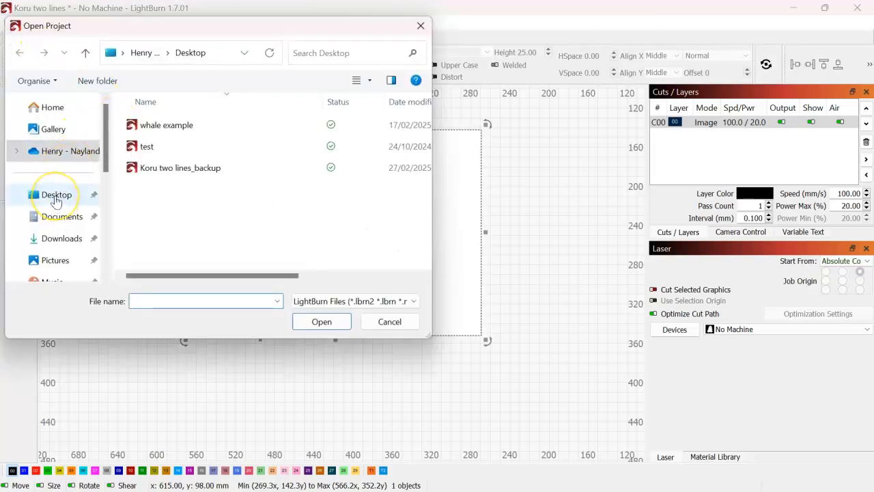
left_click(56, 199)
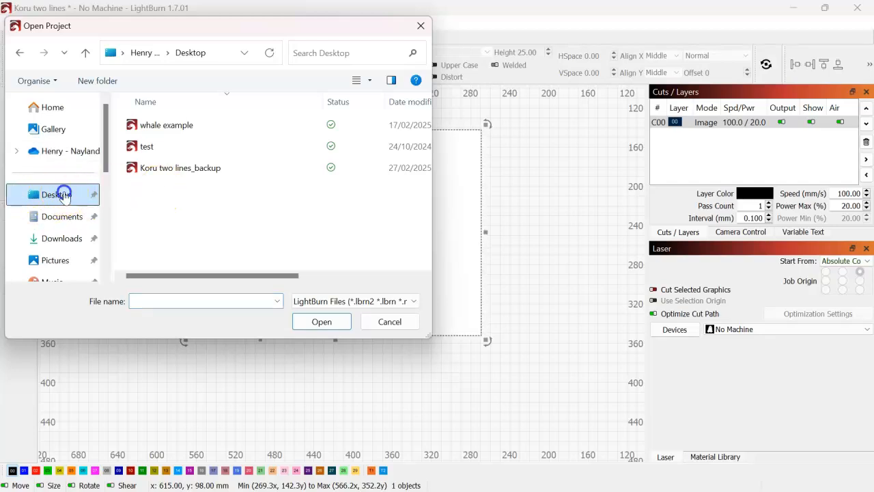
left_click(72, 151)
left_click(67, 204)
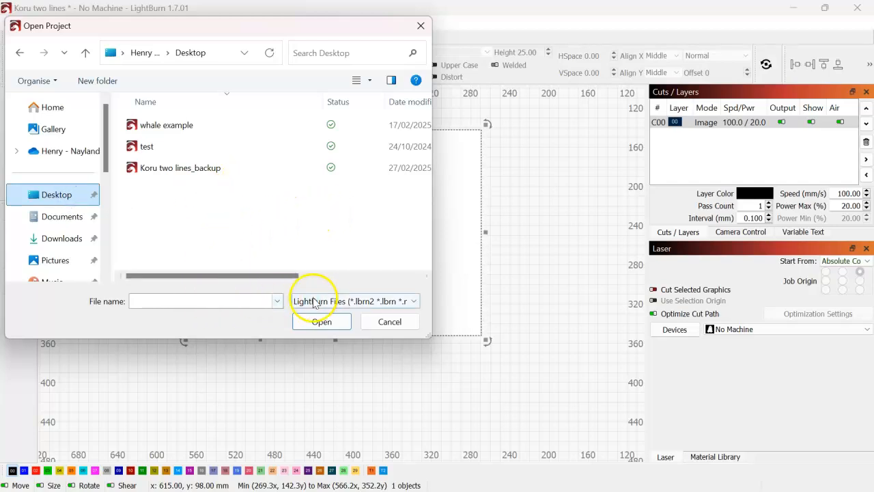
left_click(336, 303)
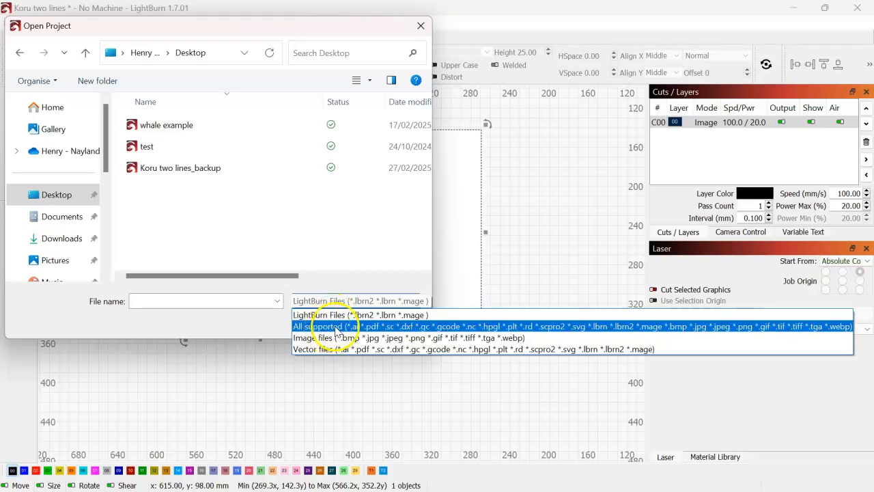
left_click(337, 331)
scroll(226, 180, "down", 4)
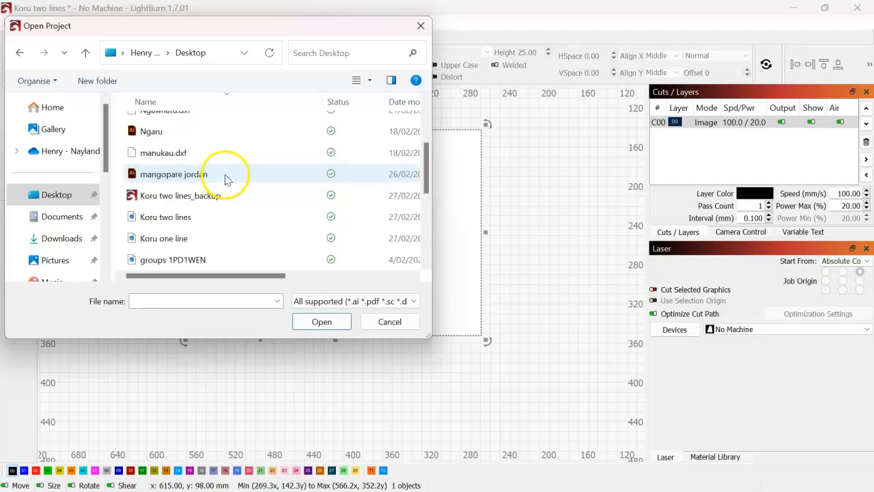
scroll(246, 175, "up", 2)
scroll(236, 172, "down", 1)
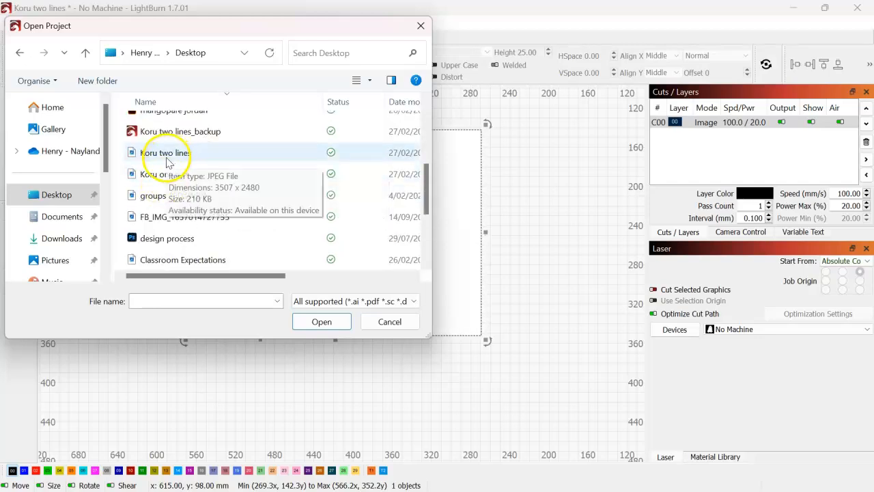
left_click(388, 322)
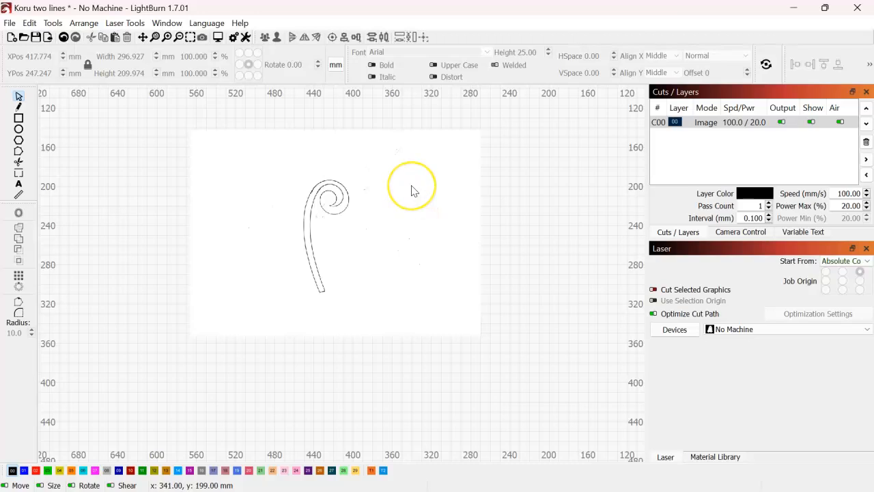
- Trace the koru image into vector outlines with cutoff 0 and threshold 112, keeping the original image
left_click(333, 156)
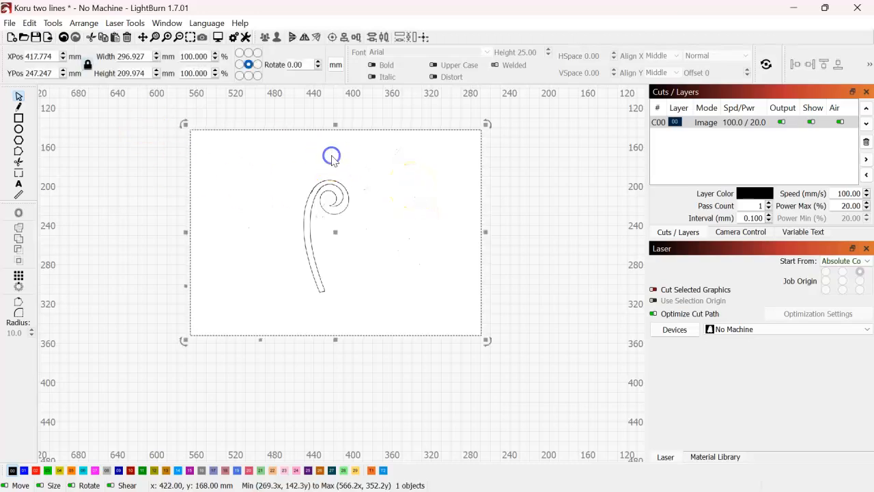
left_click(87, 24)
left_click(87, 23)
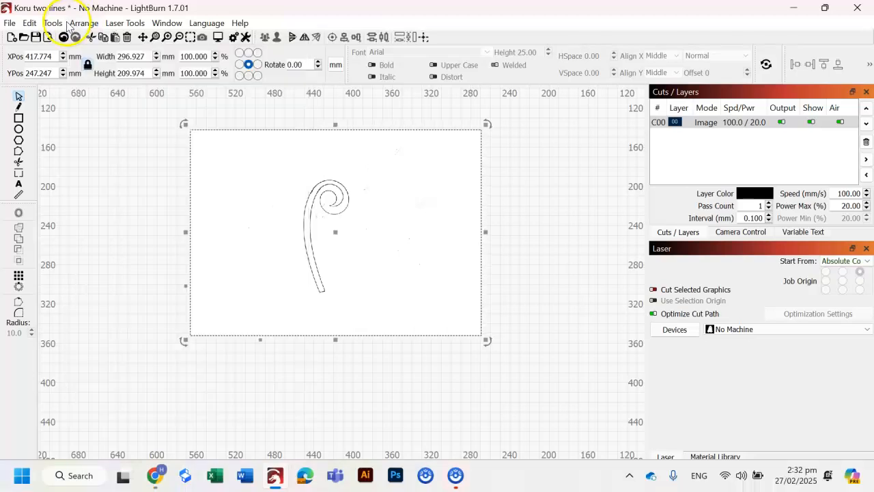
left_click(52, 22)
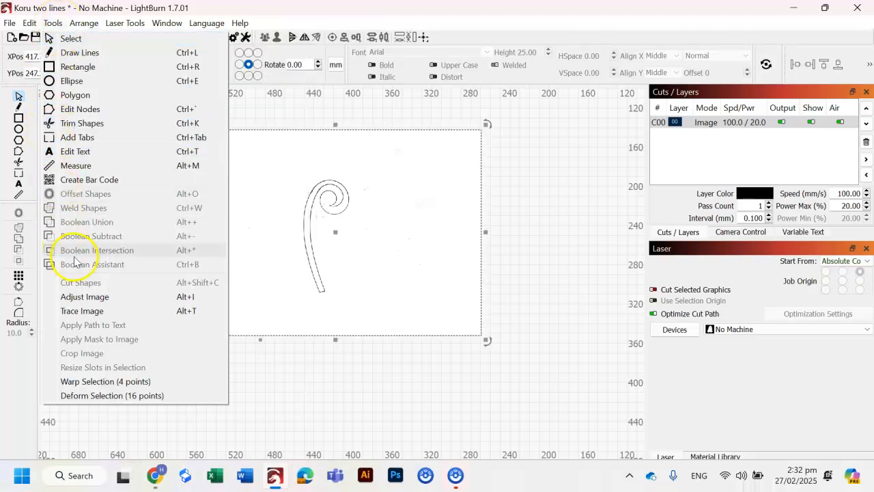
left_click(94, 314)
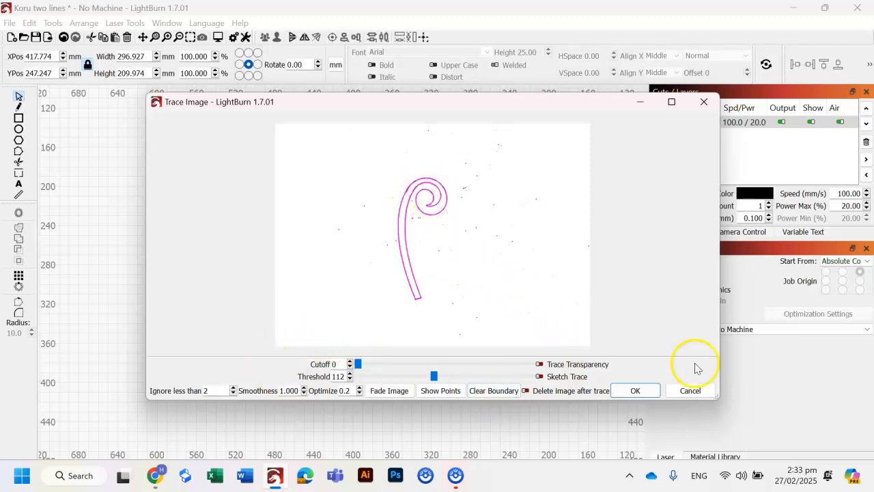
left_click(623, 390)
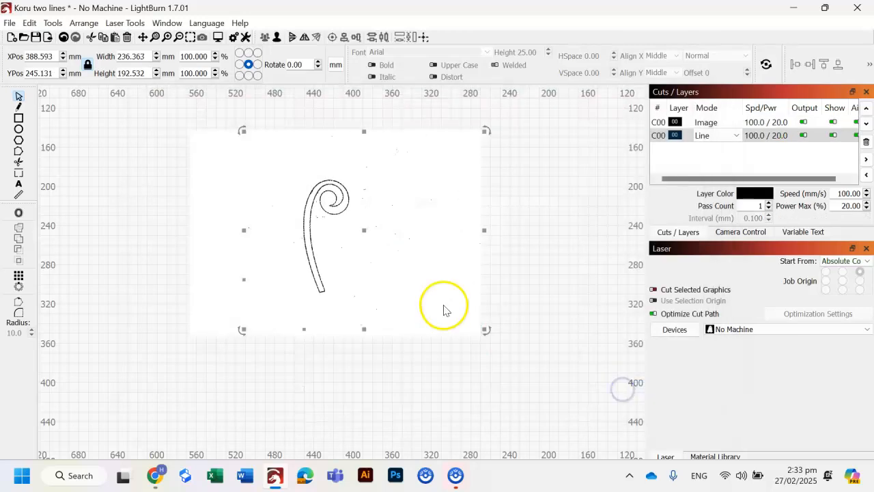
left_click(391, 389)
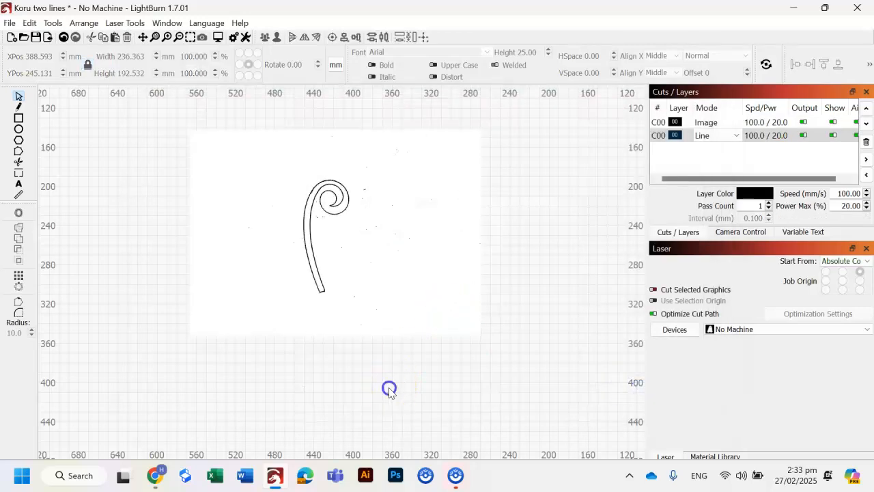
- Move the original koru image clear of the traced outline, to about X 27 mm, Y 209 mm
left_click(719, 136)
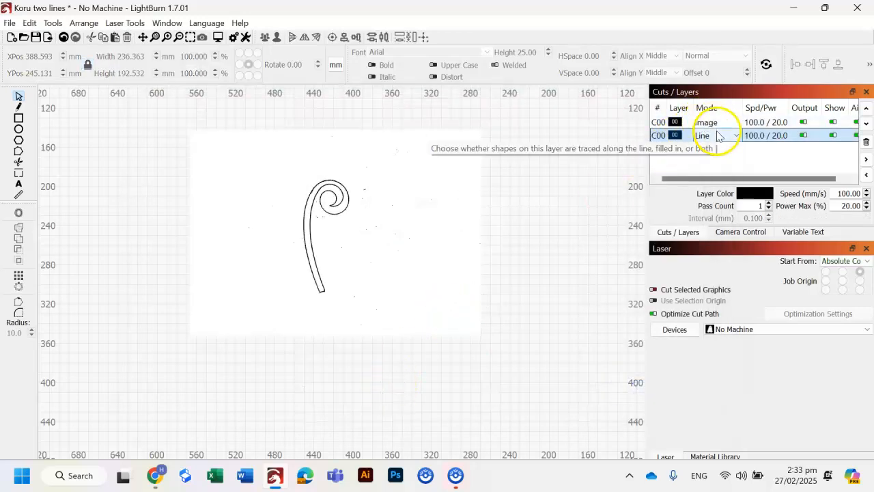
left_click(425, 231)
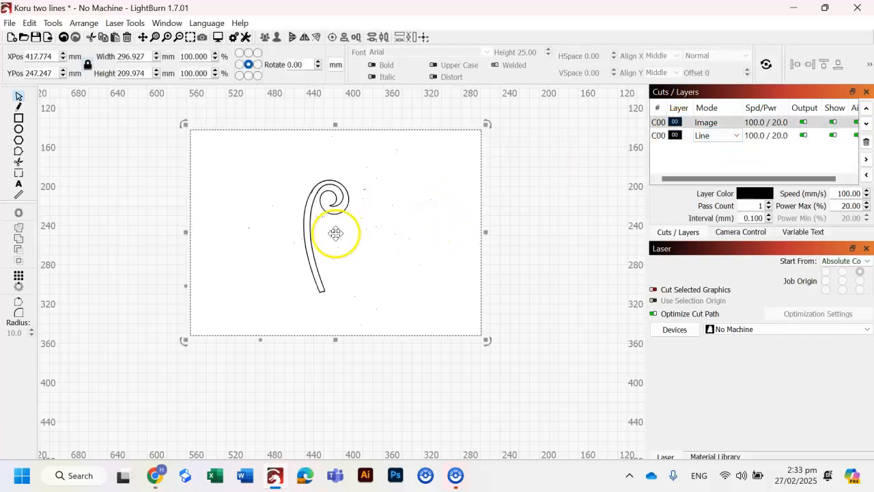
left_click_drag(335, 233, 583, 246)
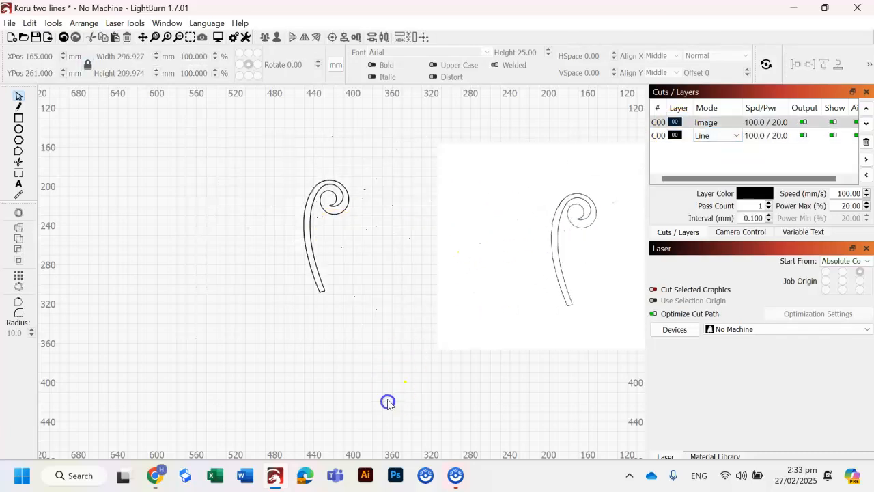
scroll(383, 367, "down", 4)
left_click(503, 287)
mouse_move(497, 289)
left_mouse_down()
mouse_move(558, 283)
mouse_move(588, 260)
left_mouse_up()
left_click(390, 388)
- Ungroup the traced vectors so the koru outline and the stray specks are separate objects
scroll(353, 282, "up", 3)
scroll(331, 295, "up", 2)
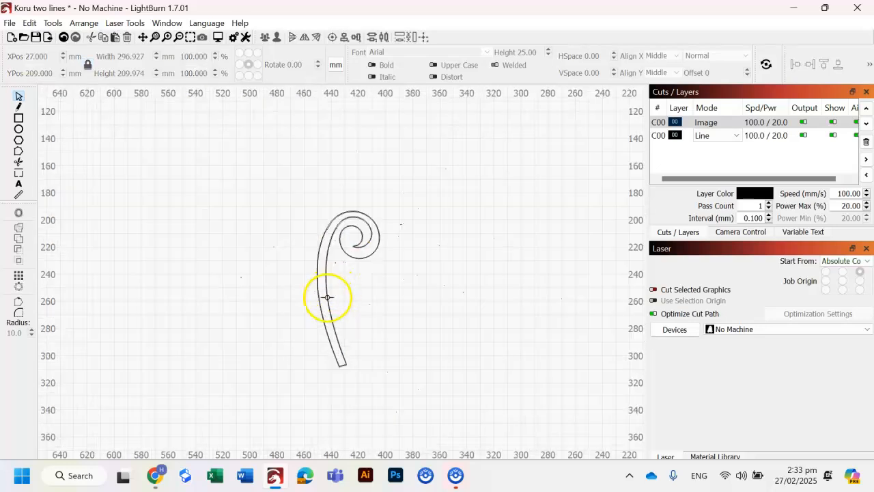
left_click(328, 302)
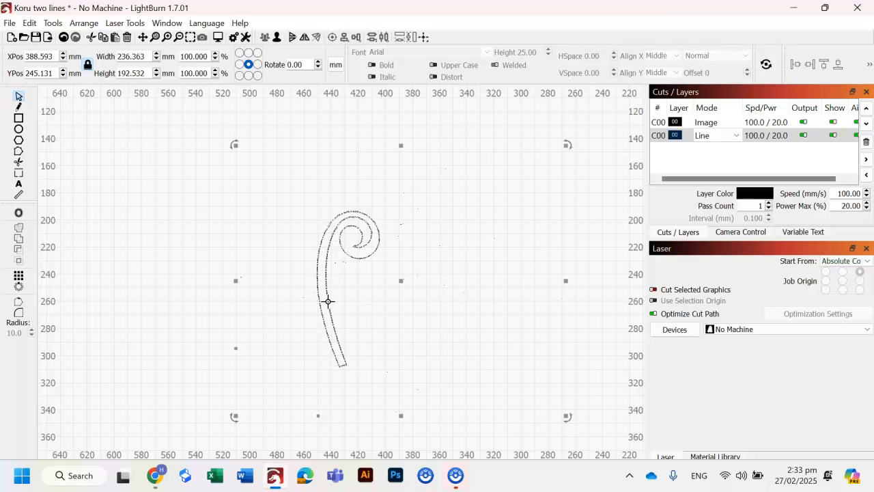
right_click(329, 250)
left_click(368, 378)
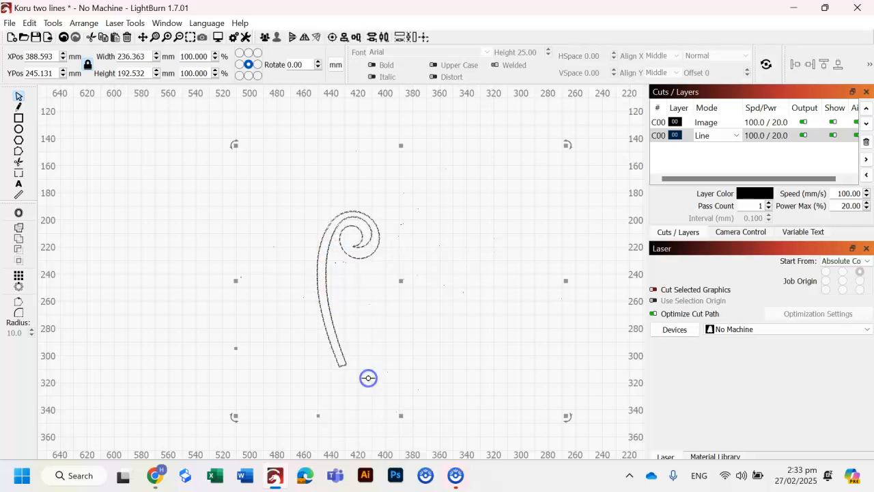
left_click(169, 299)
- Try moving the main koru outline away from the other traced pieces, and undo the move
left_click(328, 290)
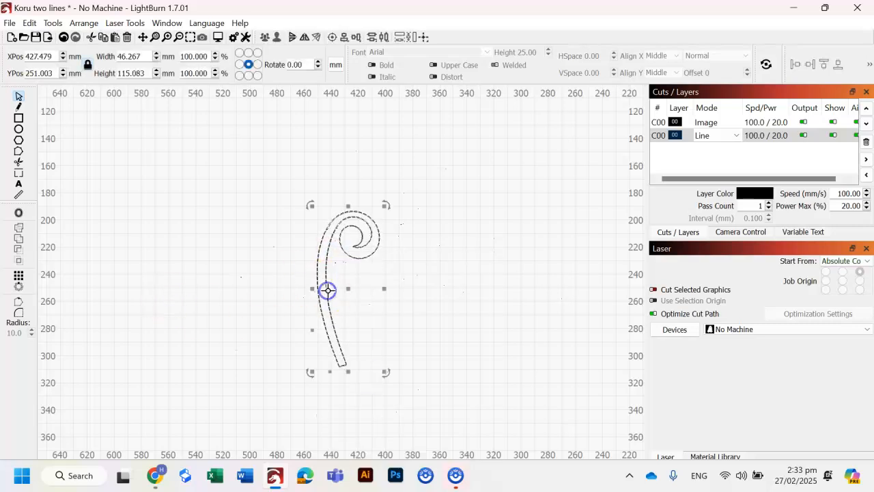
left_click_drag(347, 289, 447, 281)
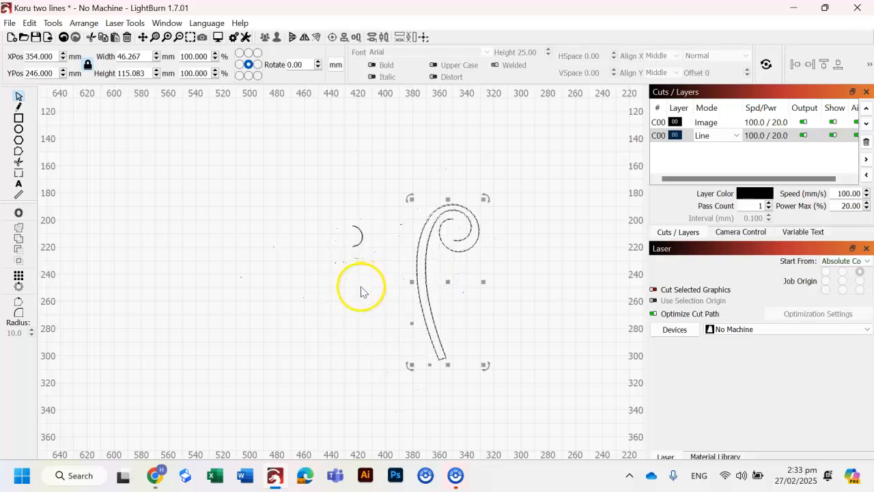
key("ctrl+z")
- Delete the small stray specks just below the koru's spiral
left_click(255, 297)
scroll(351, 250, "up", 5)
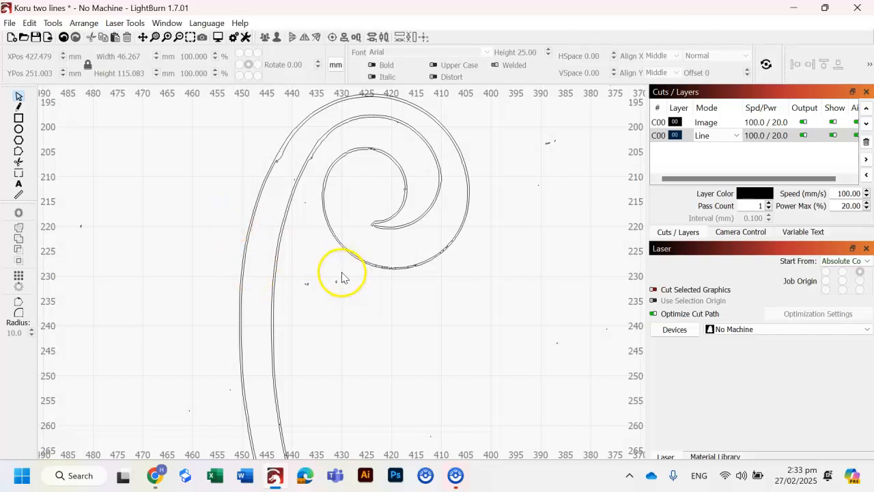
left_click_drag(361, 312, 296, 279)
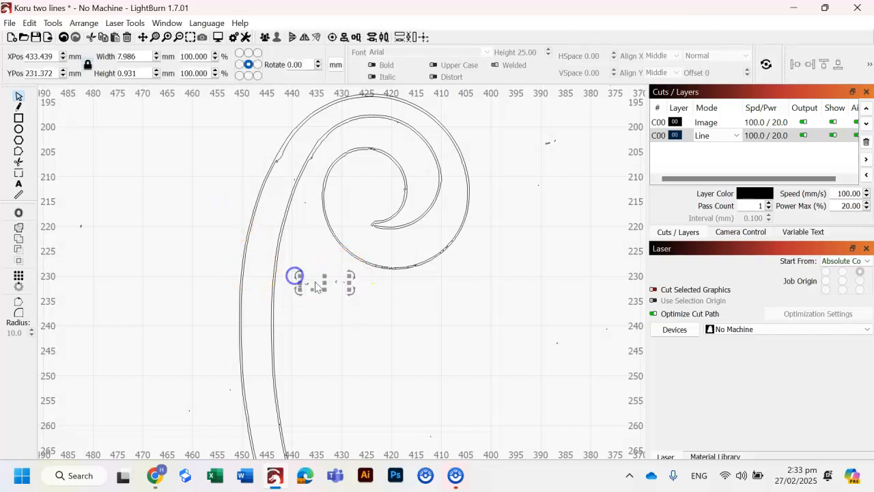
key("Delete")
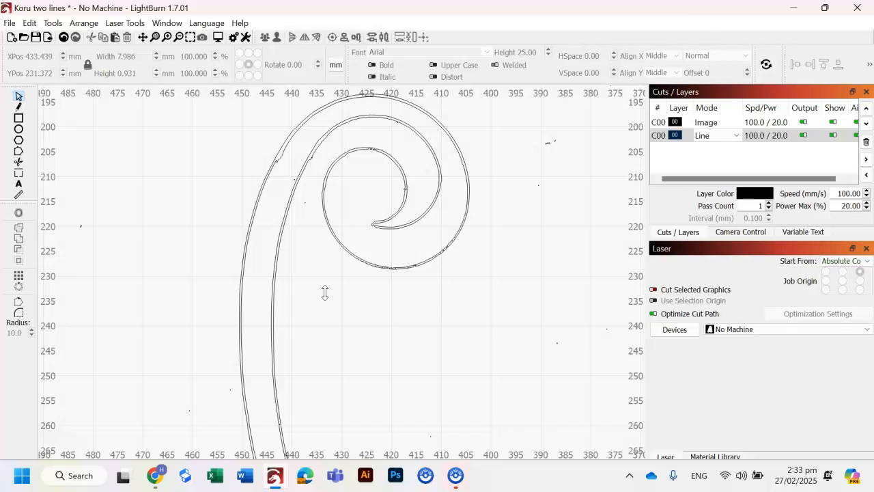
- Delete the groups of stray specks scattered around the koru, on its outer sides and above the spiral
scroll(226, 205, "down", 8)
left_click_drag(198, 174, 113, 338)
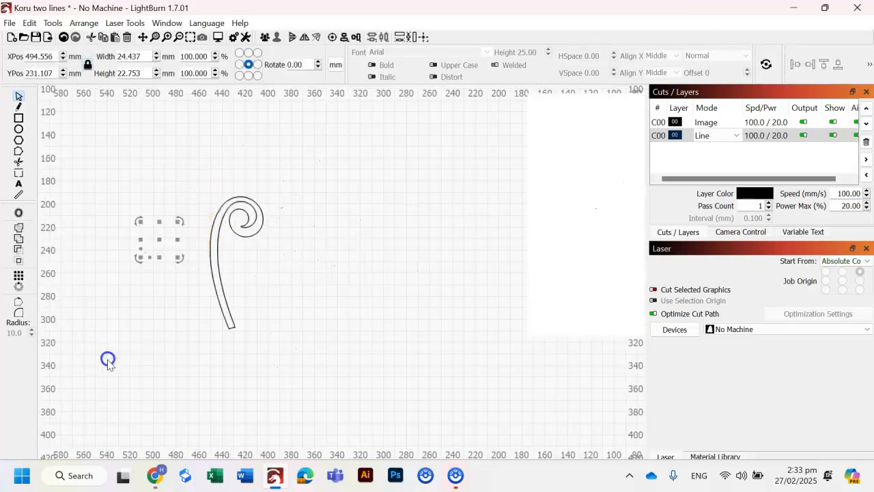
left_click(107, 362)
left_click_drag(176, 143, 377, 185)
left_click(379, 186)
left_click_drag(409, 149, 274, 263)
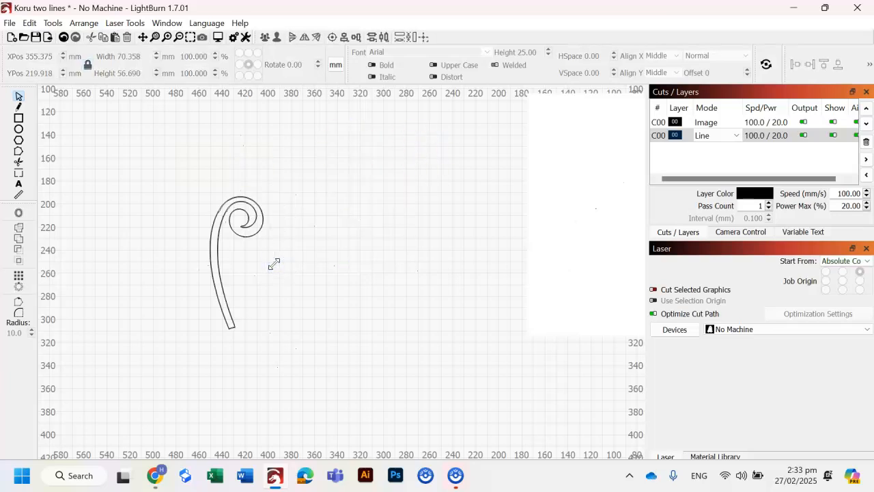
- Examine the traced lines around the koru's spiral closely, checking the inner curve and the line quality
scroll(218, 239, "up", 10)
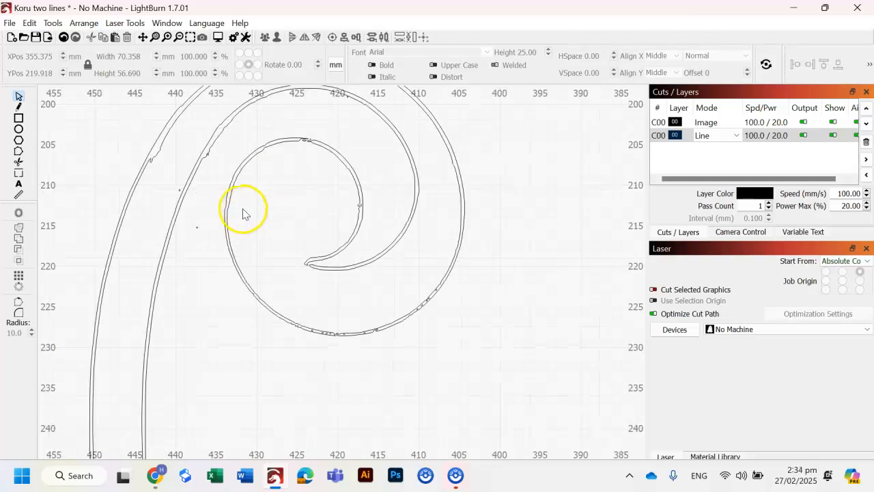
scroll(225, 253, "up", 2)
scroll(250, 291, "down", 2)
scroll(253, 283, "down", 1)
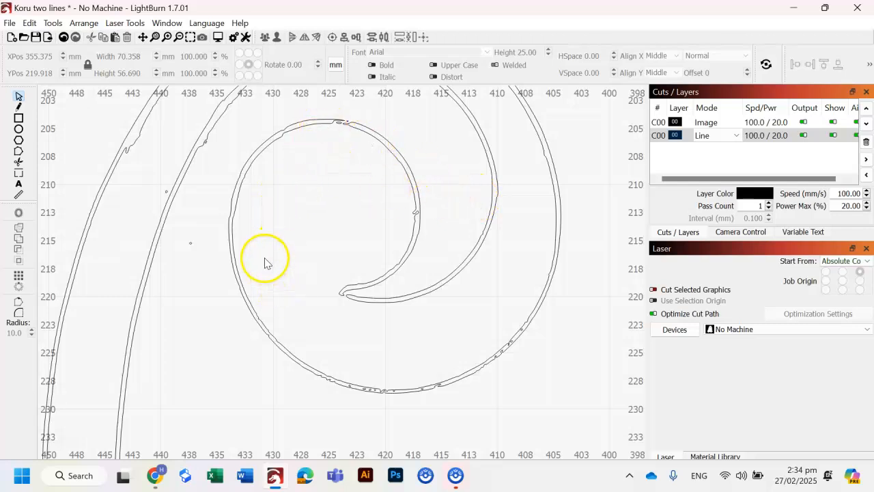
scroll(259, 259, "down", 1)
scroll(256, 277, "up", 2)
scroll(341, 280, "down", 3)
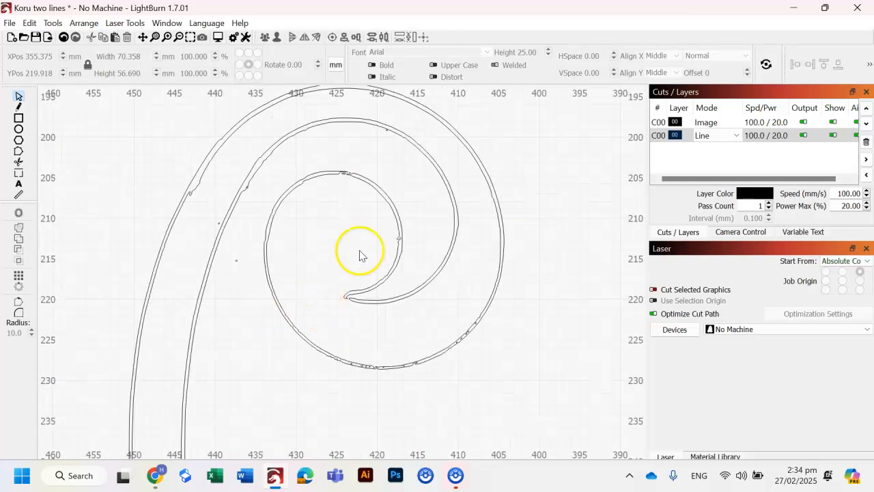
left_click(396, 256)
left_click(351, 238)
left_click(328, 177)
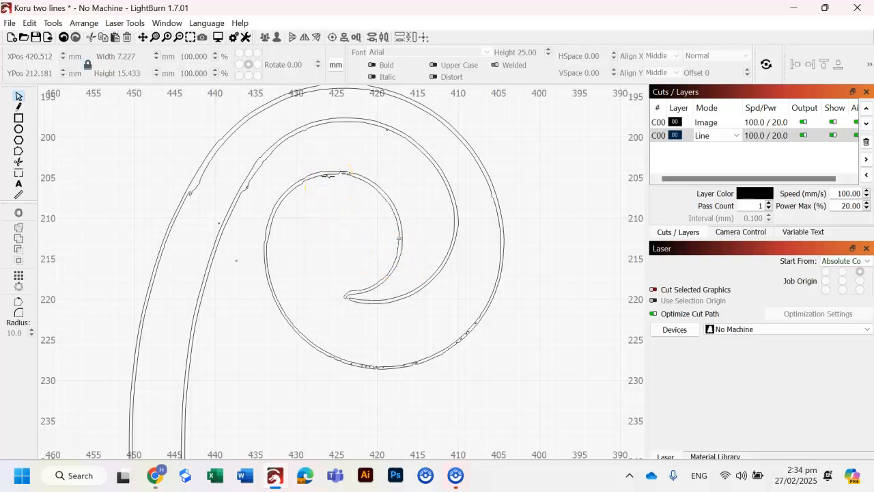
- Select the main koru outline at the base of the stem and check the options available for it
left_click_drag(230, 337, 358, 162)
left_click_drag(385, 313, 353, 146)
scroll(420, 365, "up", 1)
left_click_drag(420, 366, 379, 253)
scroll(317, 293, "up", 1)
scroll(320, 295, "up", 3)
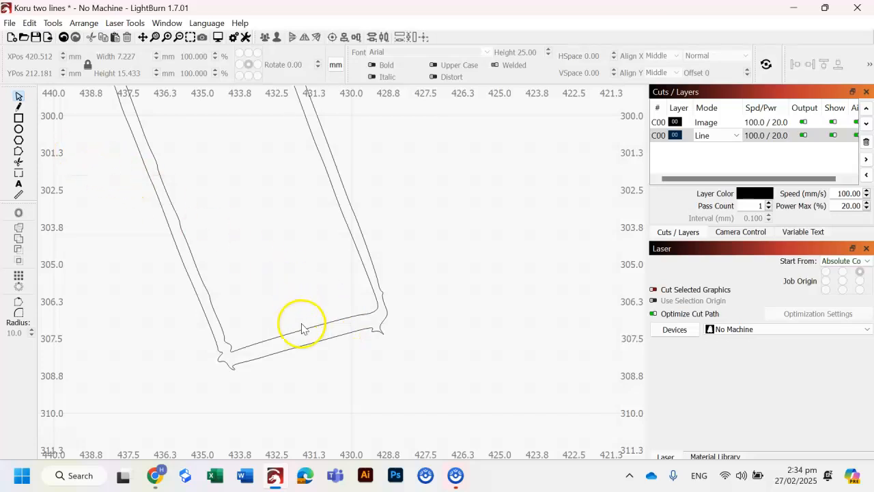
left_click(20, 153)
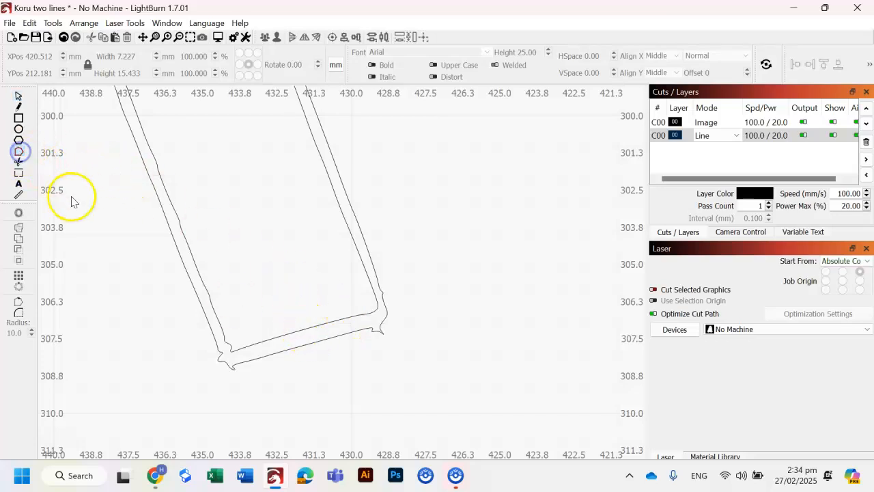
left_click(17, 95)
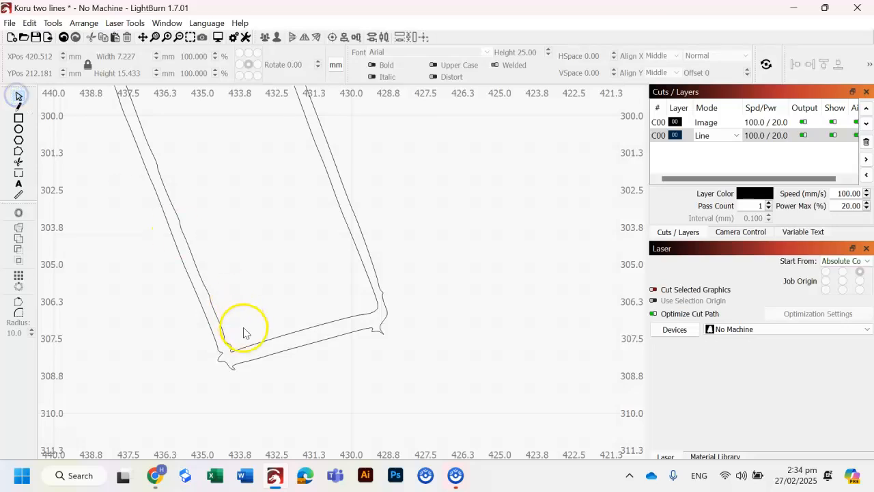
left_click(272, 340)
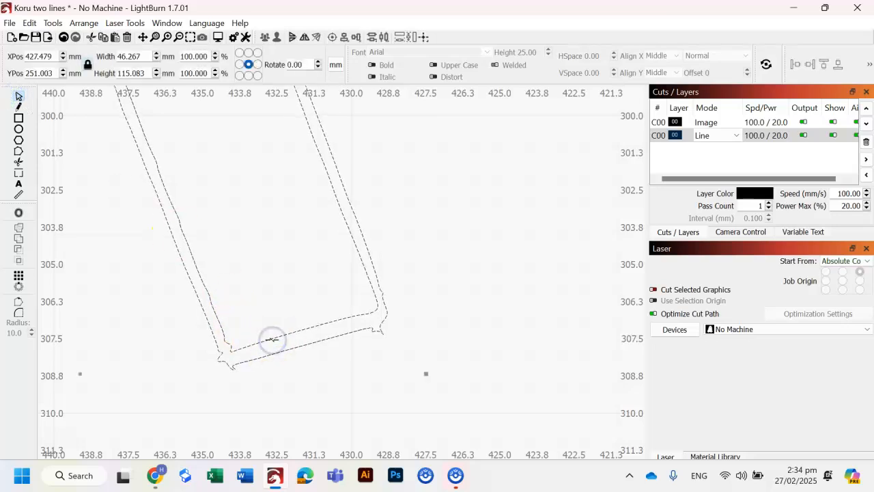
right_click(277, 339)
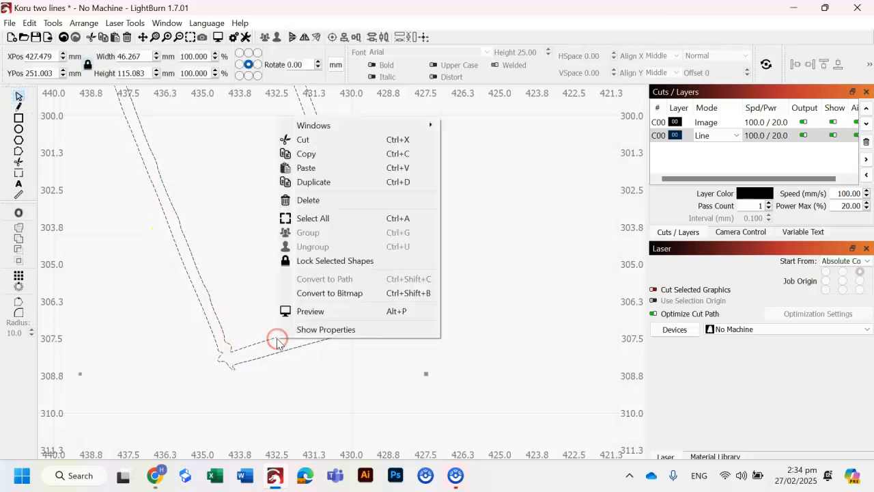
left_click(341, 385)
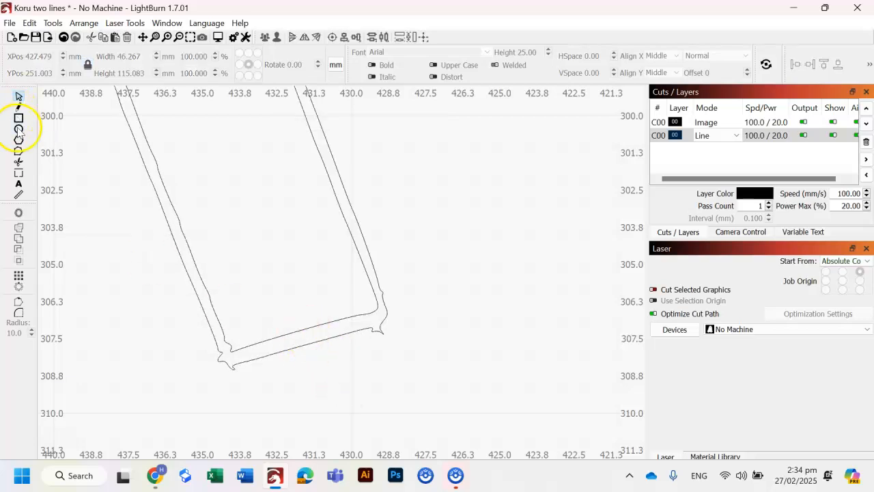
- View the nodes of the main koru outline at the stem's base, and leave node editing
left_click(19, 151)
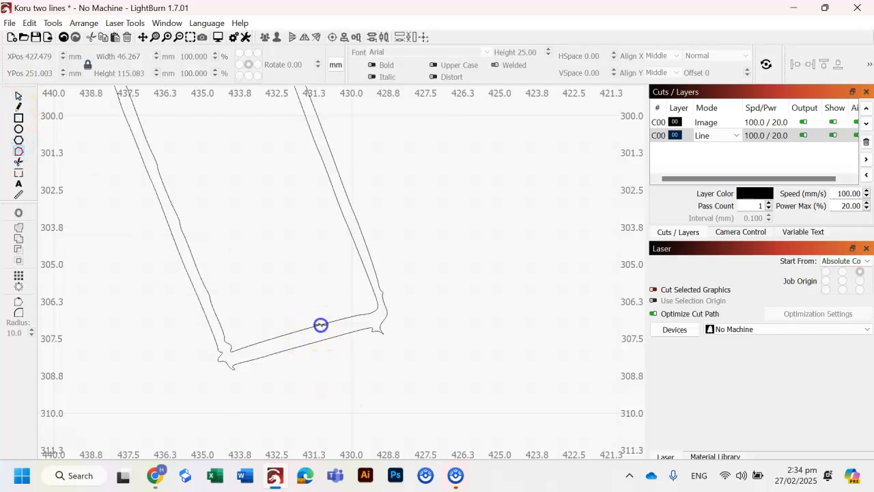
left_click(321, 325)
left_click(19, 96)
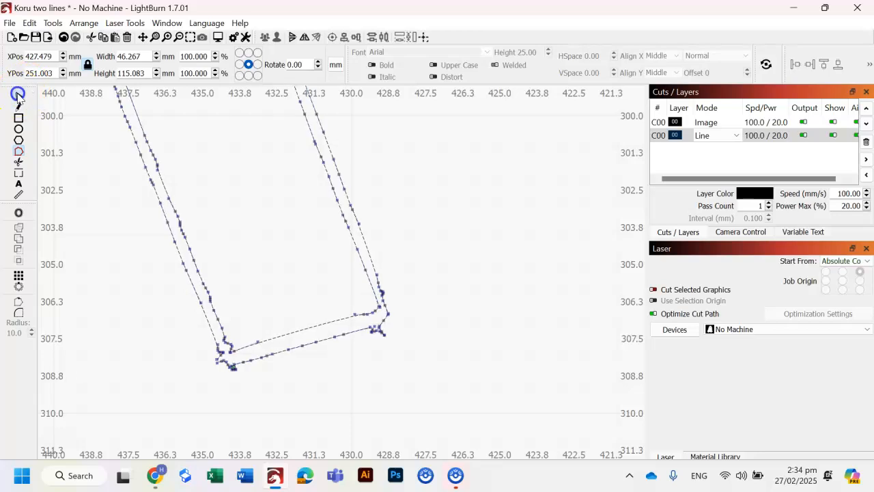
left_click(122, 267)
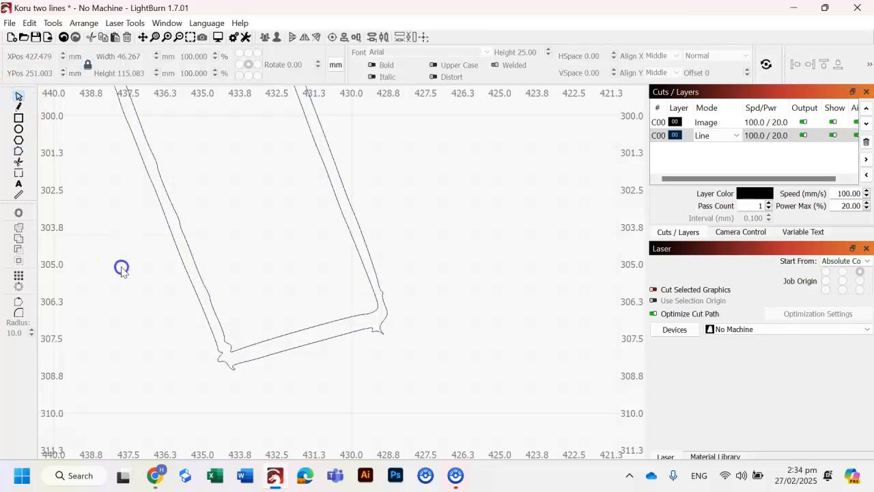
- Reopen the outline for node editing and examine the nodes at both ends of the inner line across the stem's base
left_click(18, 151)
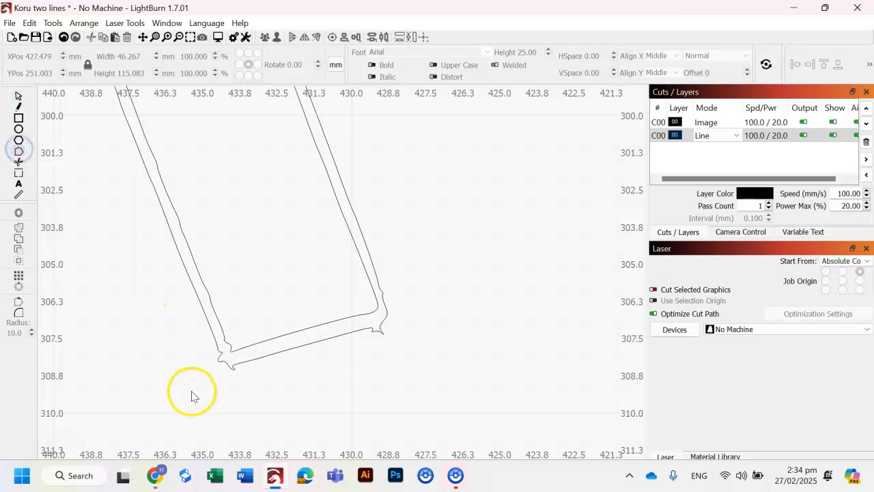
left_click(342, 320)
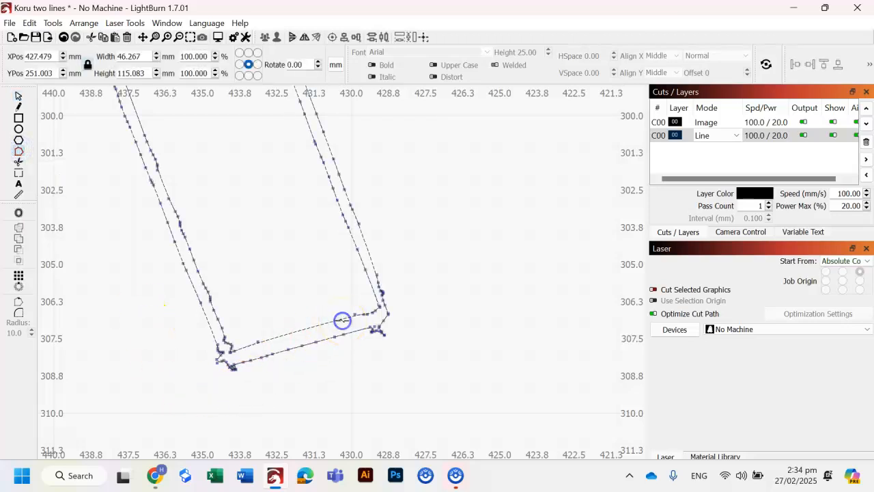
scroll(303, 331, "up", 3)
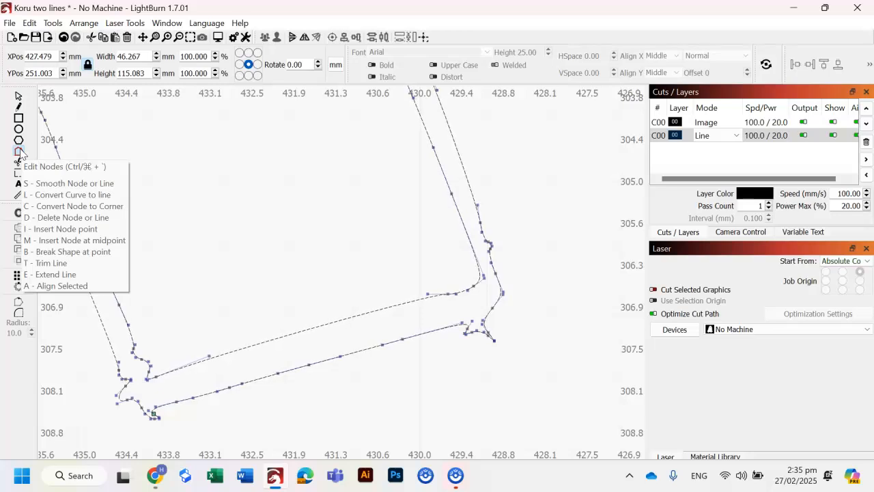
scroll(152, 398, "up", 2)
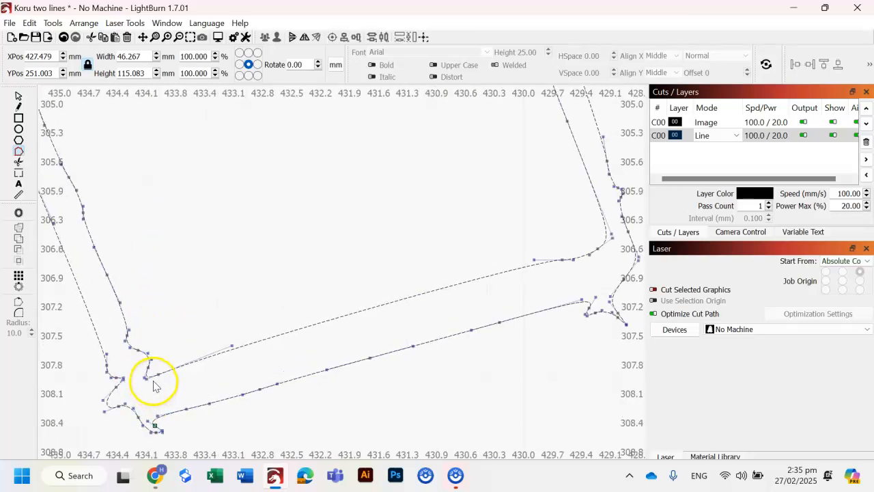
scroll(153, 386, "up", 4)
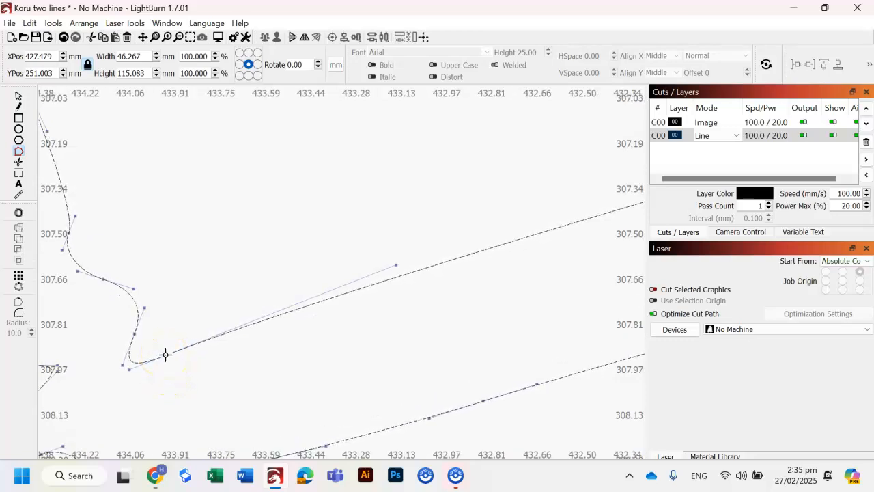
scroll(463, 292, "down", 6)
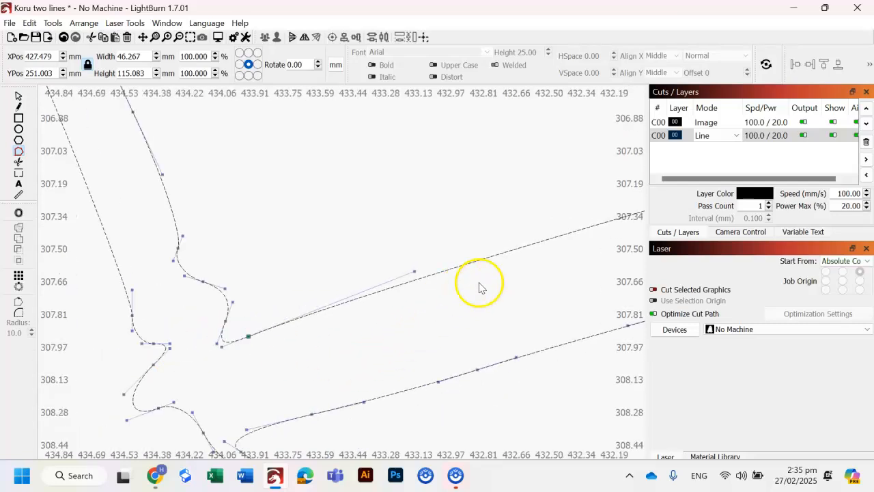
scroll(441, 321, "up", 6)
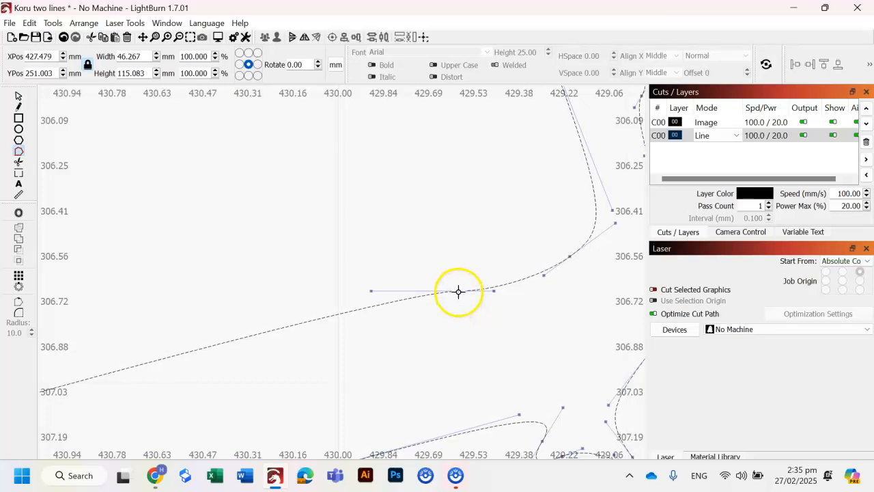
scroll(376, 353, "down", 8)
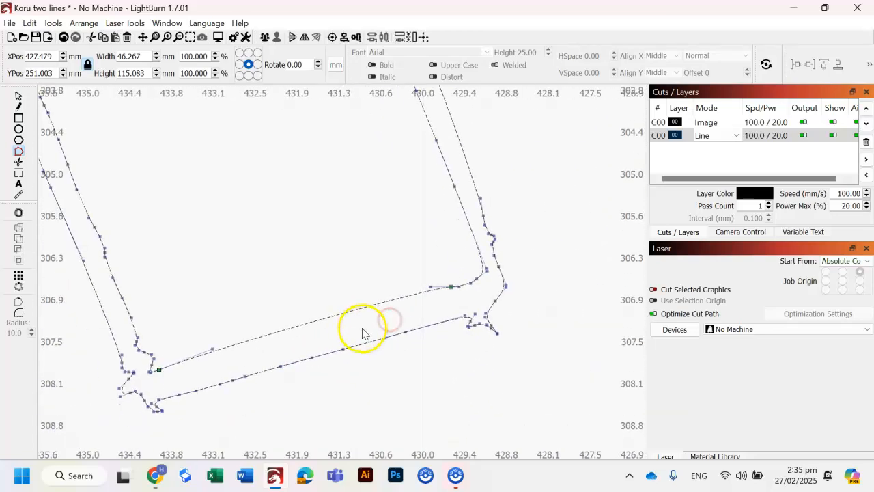
- Trim away the inner line across the stem's base between its two end nodes, and deselect the outline
left_click(19, 161)
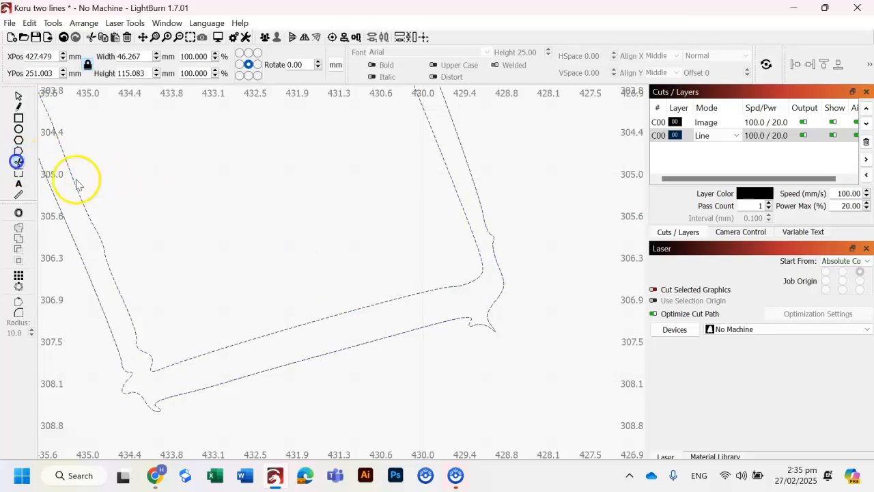
left_click(271, 335)
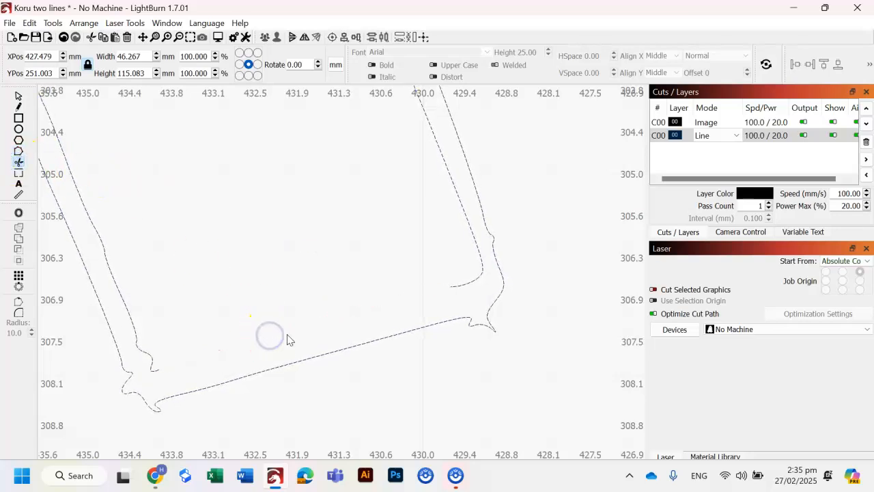
scroll(287, 339, "down", 5)
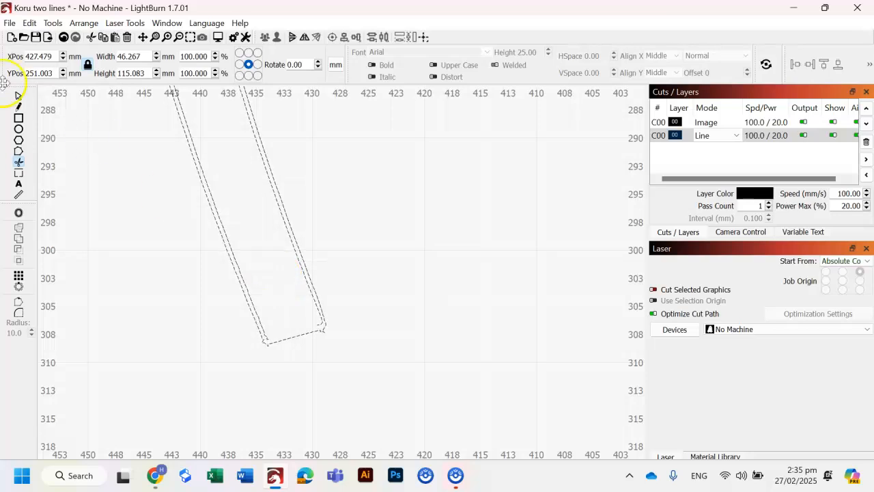
left_click(221, 279)
scroll(221, 279, "down", 3)
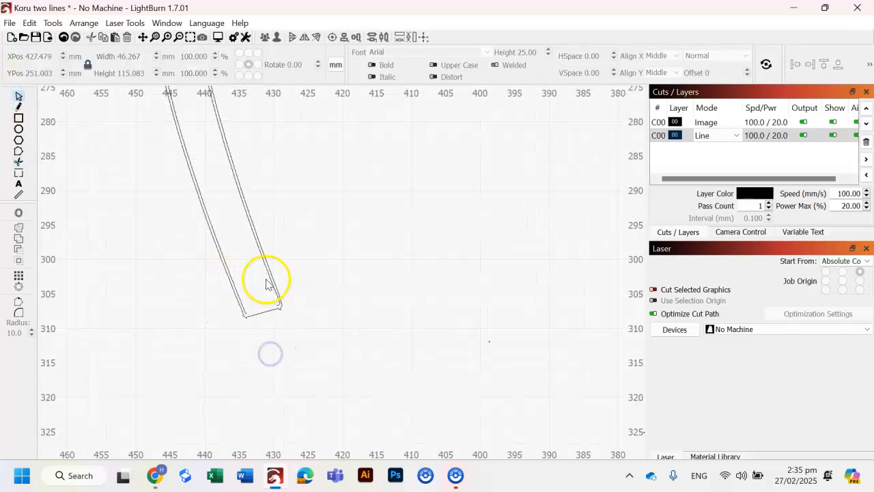
- Open the spiral's inner crescent shape for node editing and pick out the nodes around its pointed lower tip
scroll(279, 357, "down", 5)
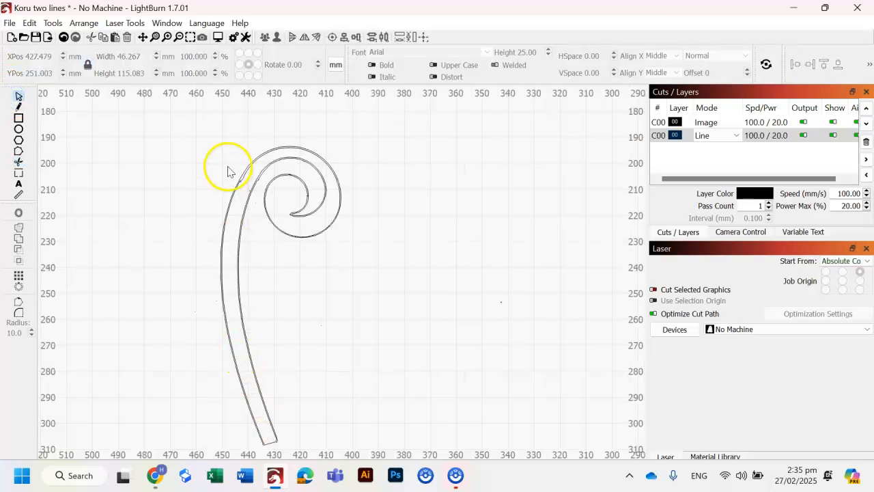
scroll(229, 171, "up", 8)
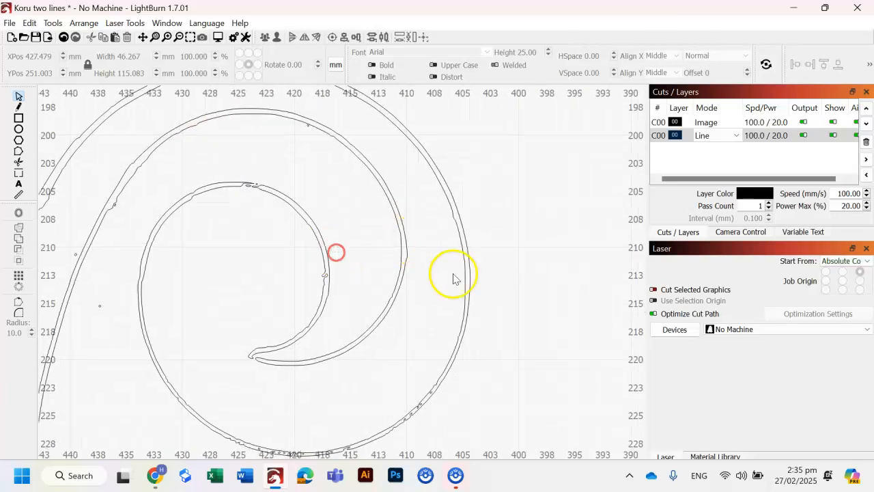
scroll(241, 355, "up", 3)
scroll(240, 356, "up", 5)
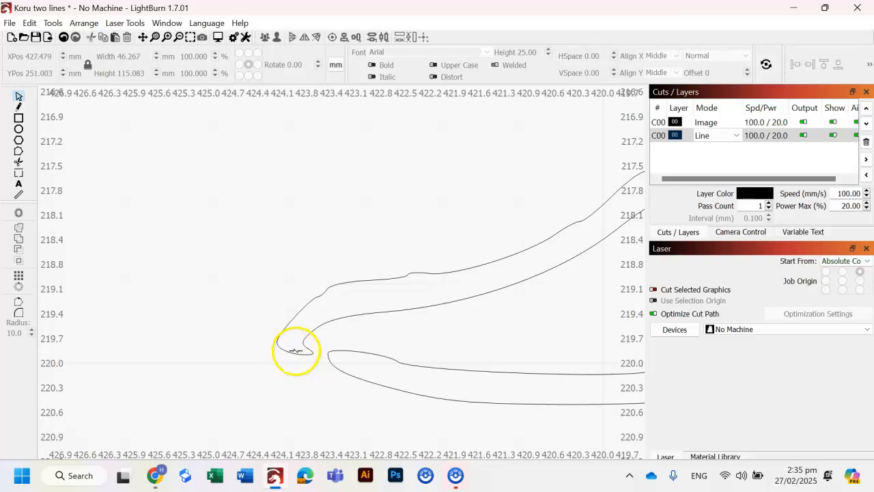
left_click(295, 354)
scroll(295, 354, "up", 3)
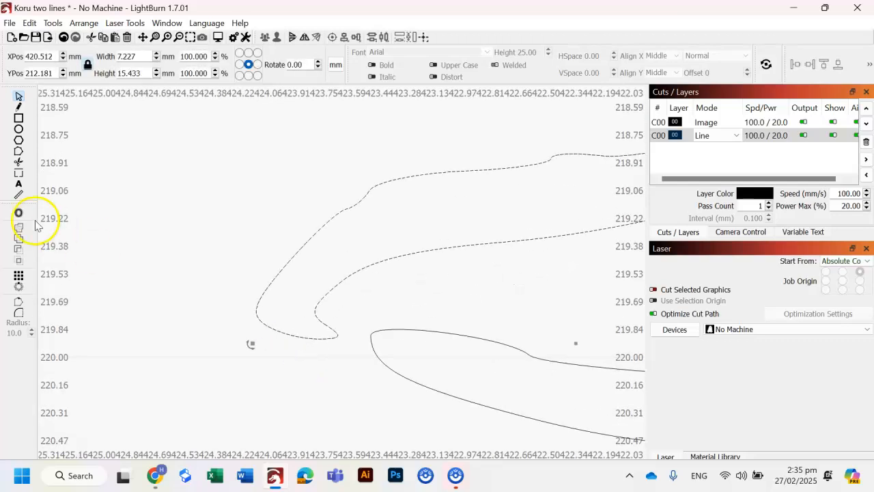
left_click(19, 151)
scroll(287, 335, "up", 5)
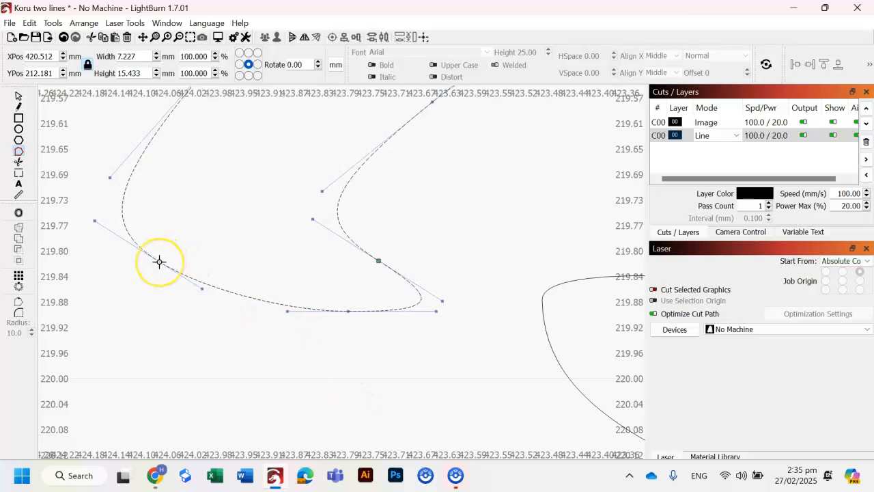
left_click(158, 261)
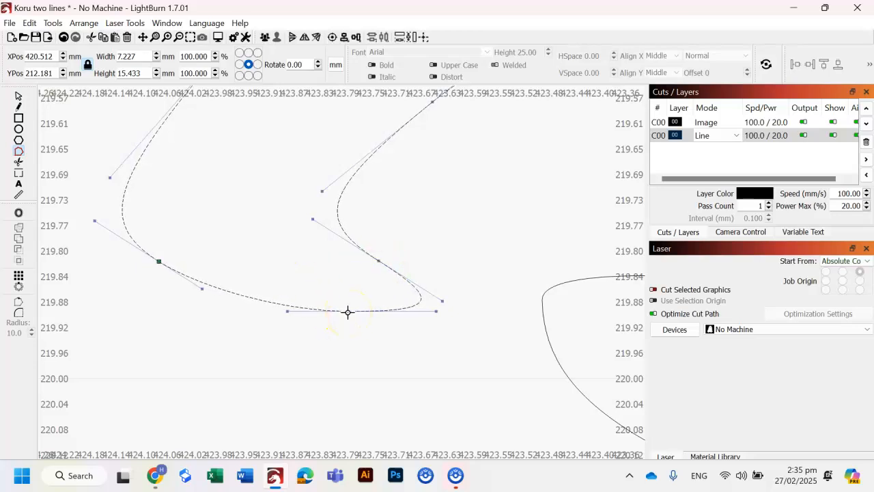
- Trim away the short curve segment that closes the crescent's lower tip, and deselect the shape
scroll(257, 375, "down", 1)
left_click(19, 163)
left_click(246, 314)
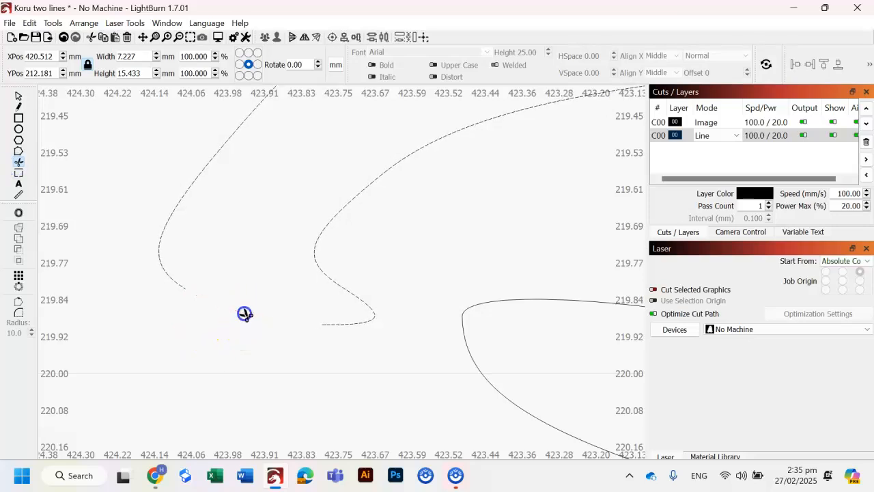
scroll(245, 321, "down", 6)
left_click(19, 95)
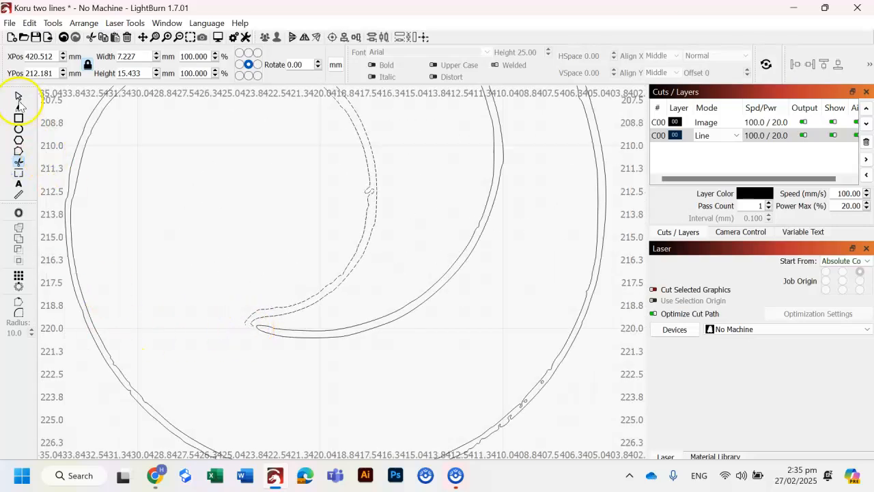
left_click(239, 408)
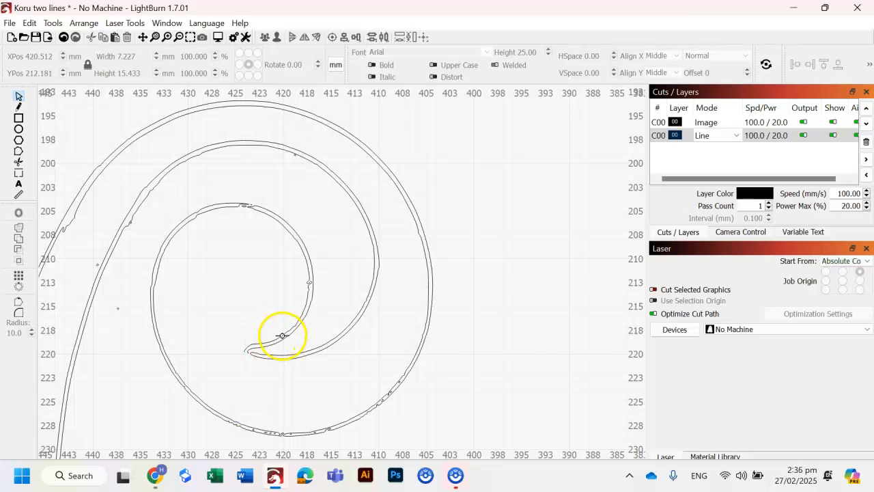
- Select the inner crescent and the main koru outline in turn to check which traced lines belong to each
left_click(282, 335)
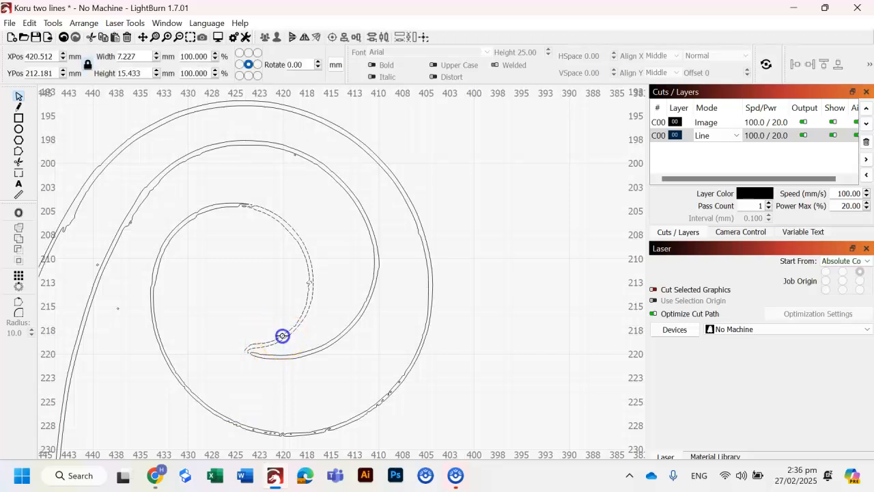
left_click(250, 380)
scroll(259, 372, "up", 3)
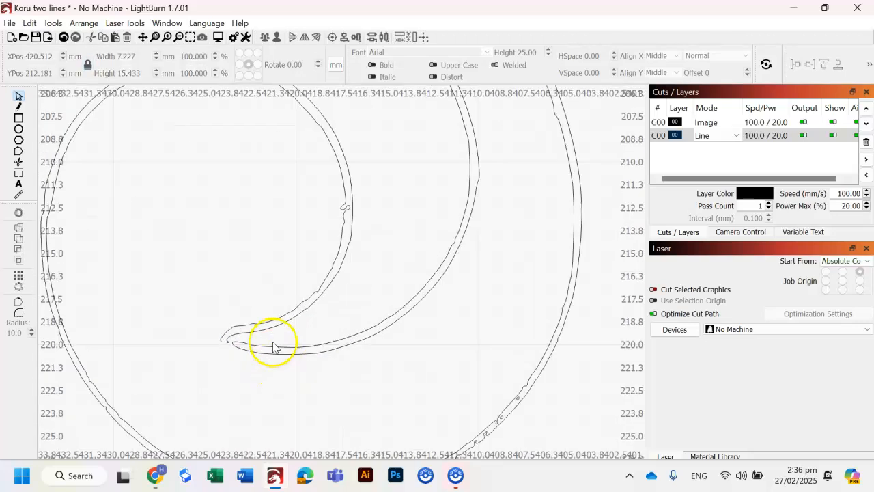
scroll(330, 348, "down", 3)
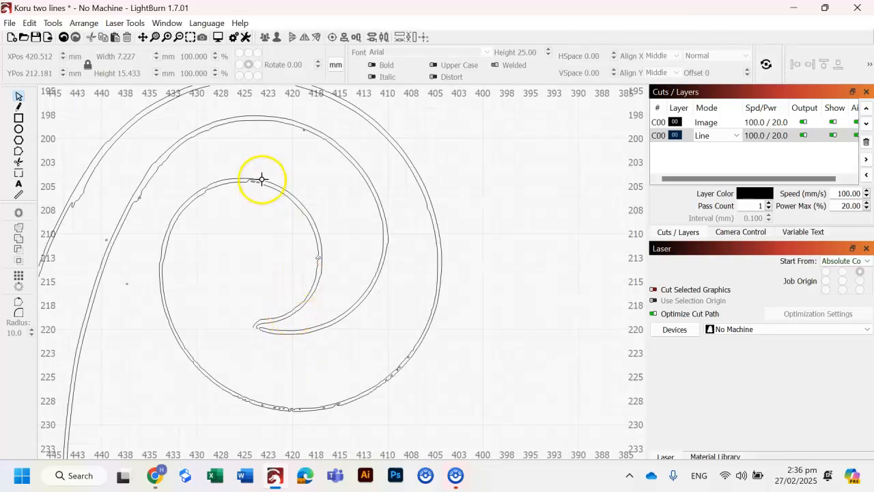
left_click(275, 191)
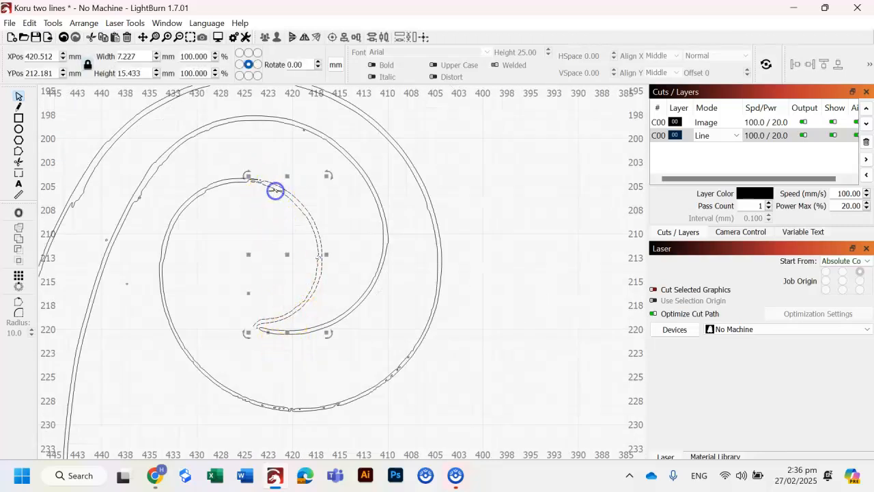
left_click(317, 331)
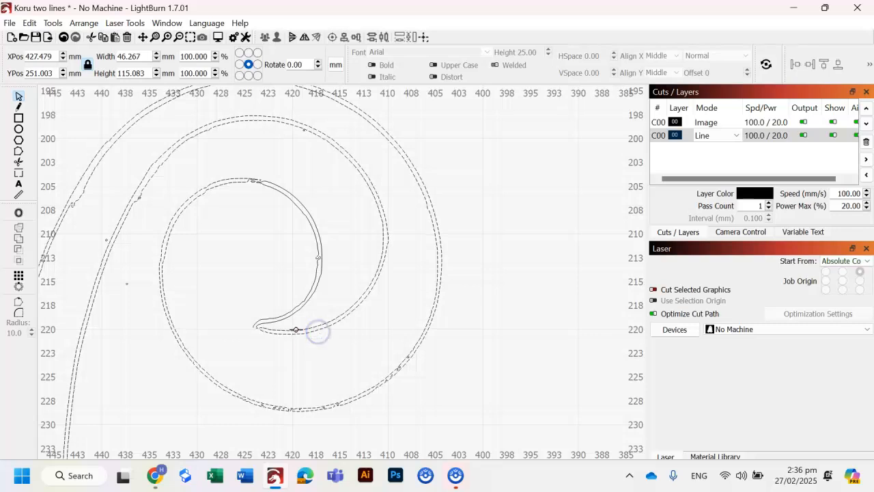
- Trim away the short curve segment that closes the main outline's rounded end beside the crescent's lower tip, and deselect the outline
scroll(259, 341, "up", 8)
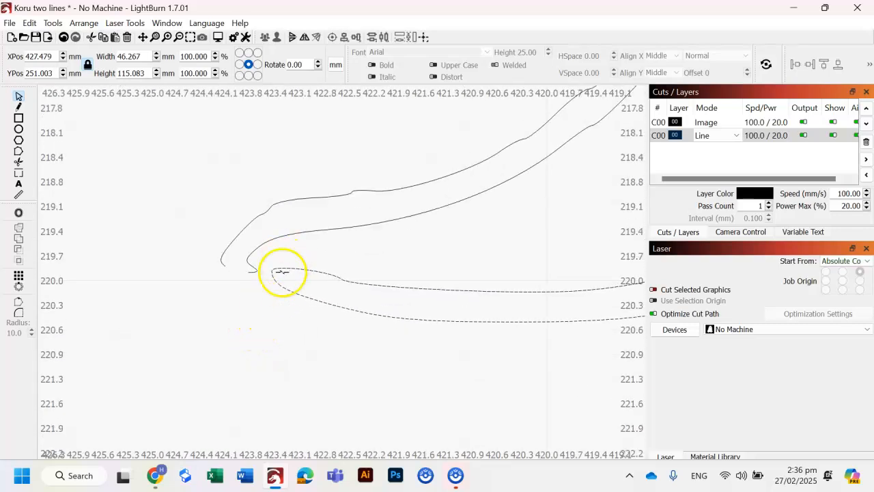
left_click(249, 346)
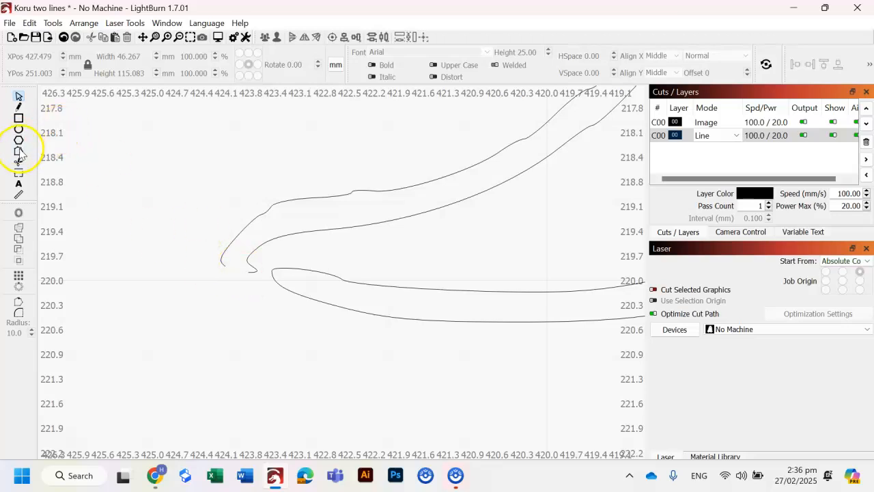
left_click(358, 312)
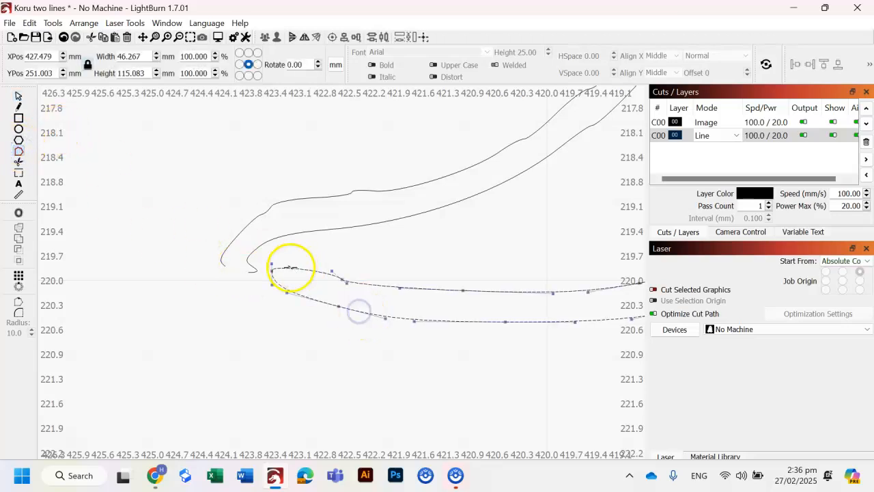
scroll(290, 267, "up", 3)
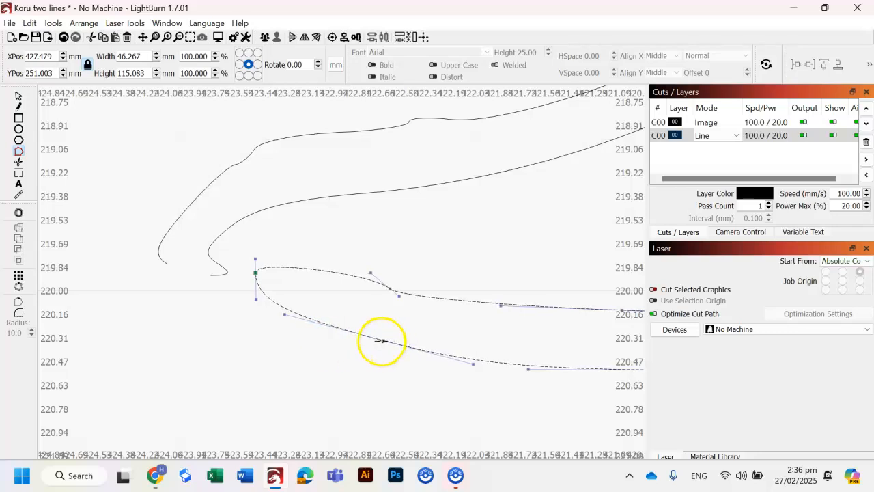
left_click(19, 161)
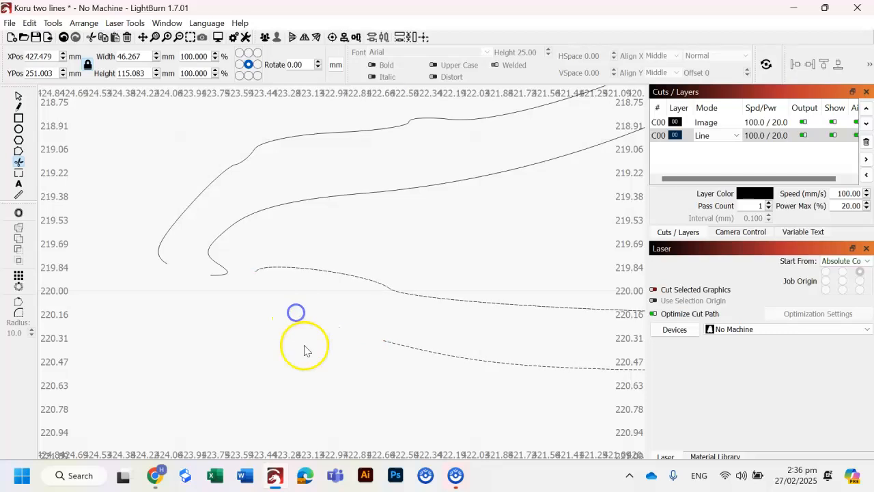
scroll(304, 350, "down", 10)
left_click(18, 95)
left_click(185, 362)
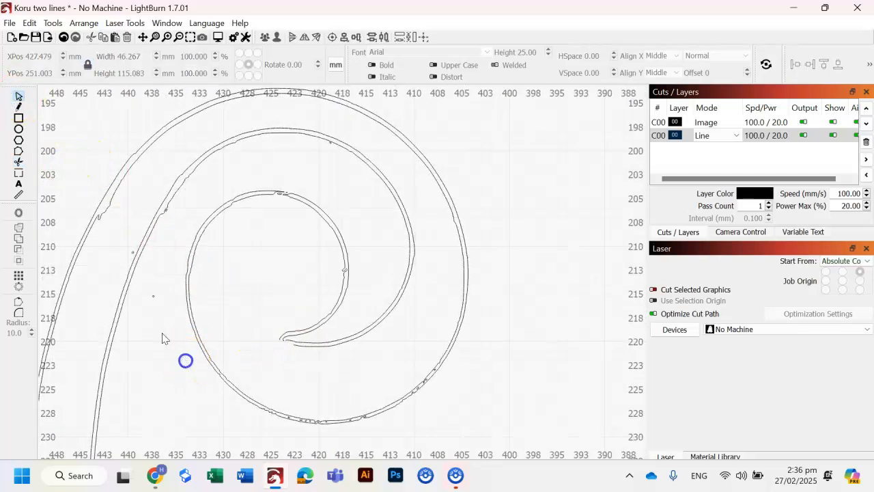
- Delete the duplicate line running along the stem's inner edge and around the spiral's middle curve
left_click(125, 282)
scroll(212, 390, "down", 3)
left_click_drag(228, 421, 342, 283)
left_click_drag(539, 328, 492, 244)
scroll(491, 240, "down", 3)
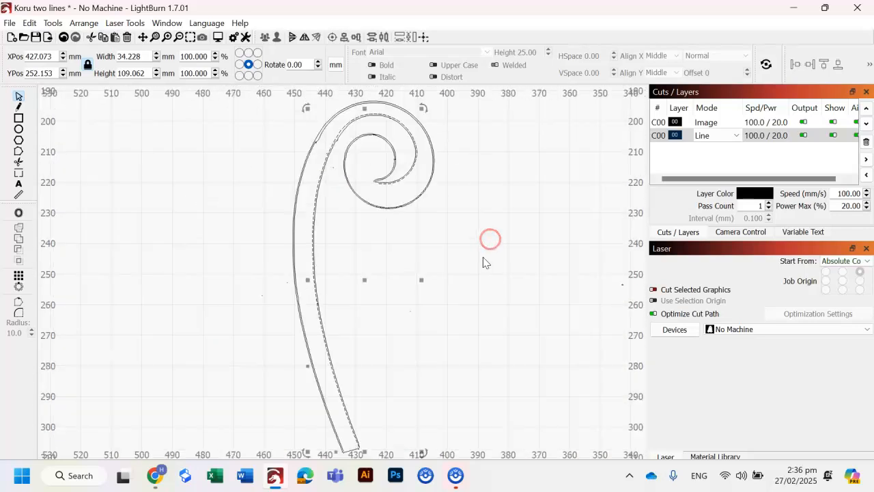
scroll(515, 311, "down", 1)
left_click_drag(521, 339, 453, 362)
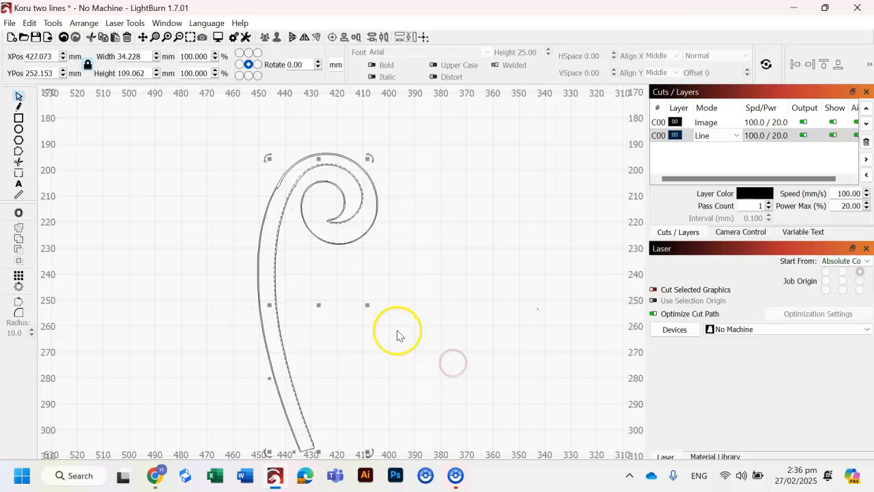
key("Escape")
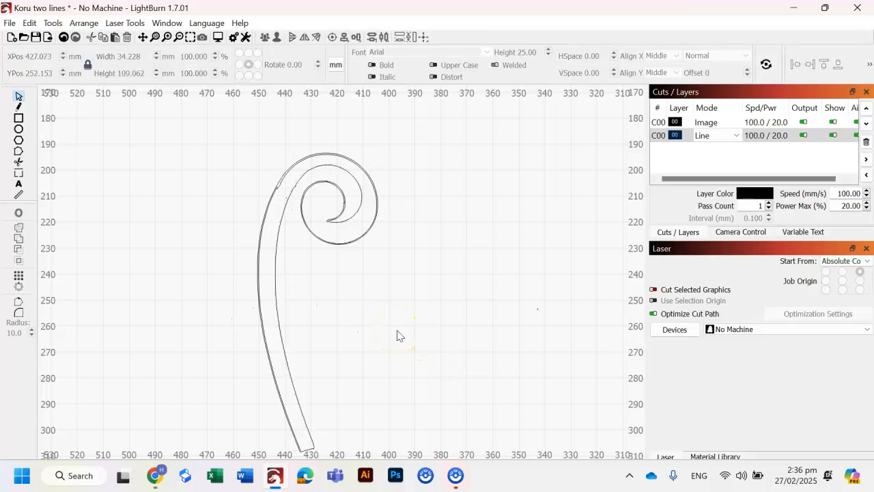
- Examine the spiral for remaining double lines and select the main koru outline to check which of them belong to it
scroll(293, 148, "up", 2)
scroll(370, 219, "up", 2)
scroll(229, 234, "up", 1)
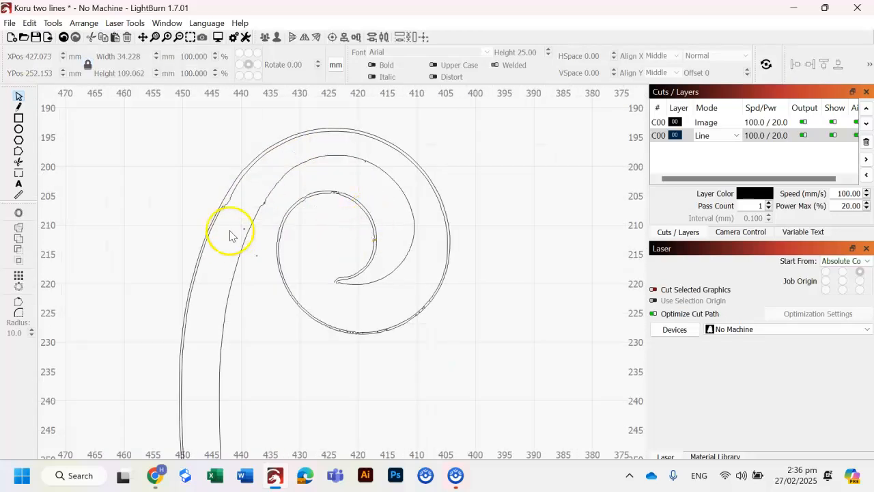
scroll(270, 209, "up", 2)
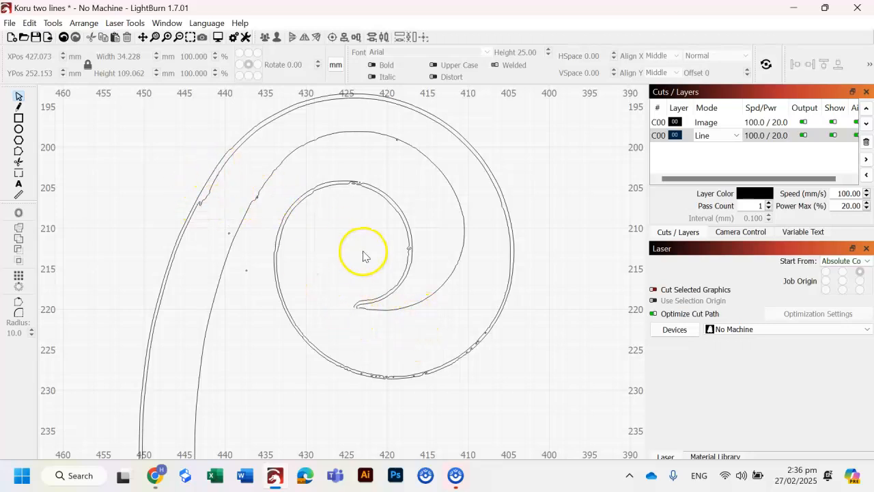
left_click_drag(363, 254, 345, 269)
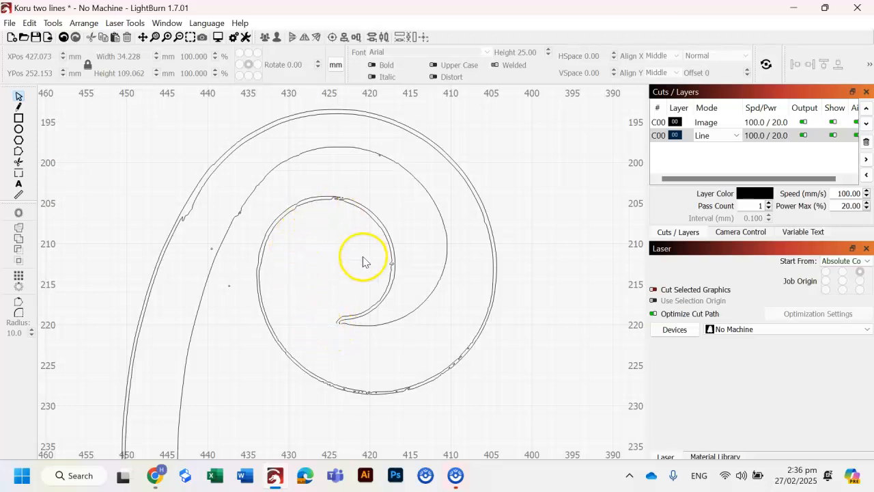
scroll(363, 261, "up", 1)
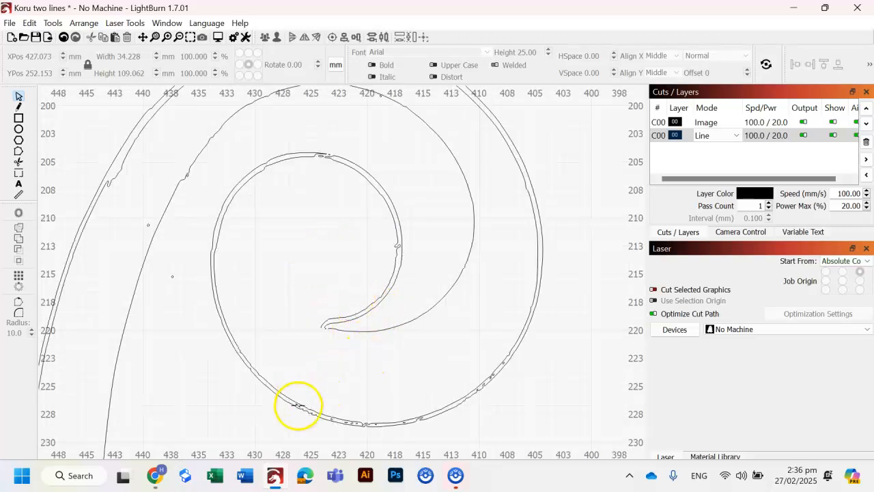
left_click(299, 406)
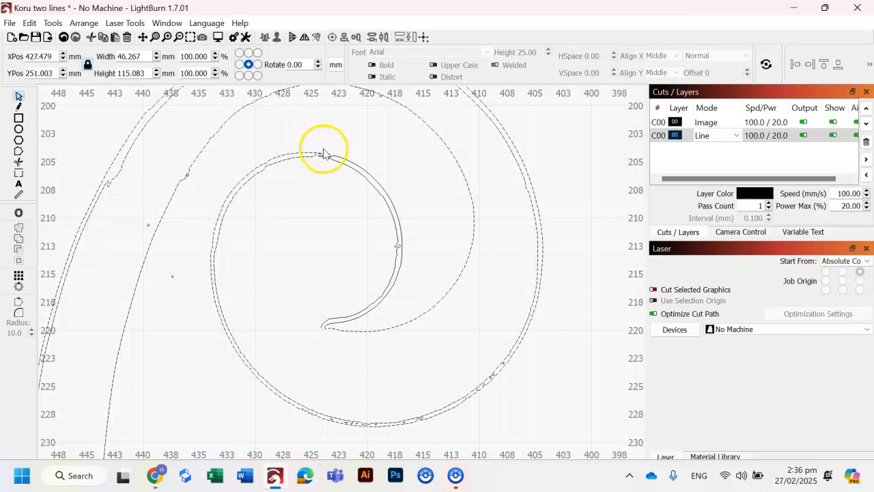
- Trim away the bent segment joining the outline's two lines at the top of the inner spiral, and deselect the outline
scroll(324, 153, "up", 5)
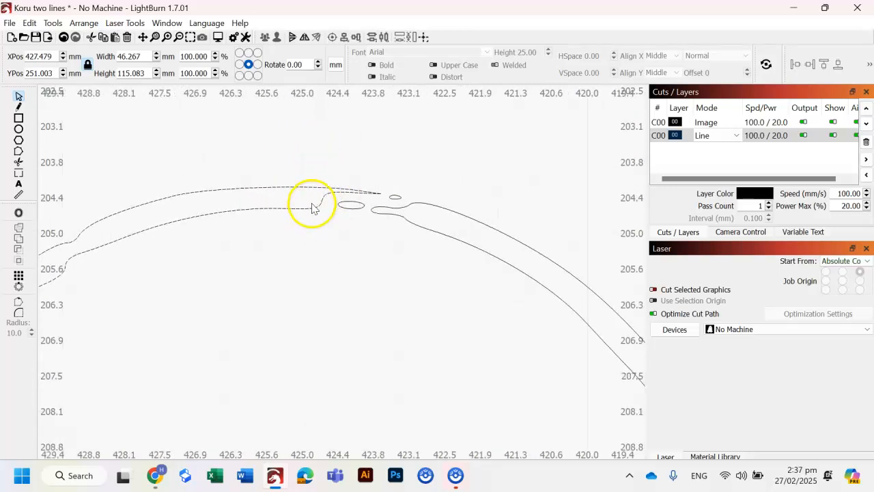
left_click(323, 245)
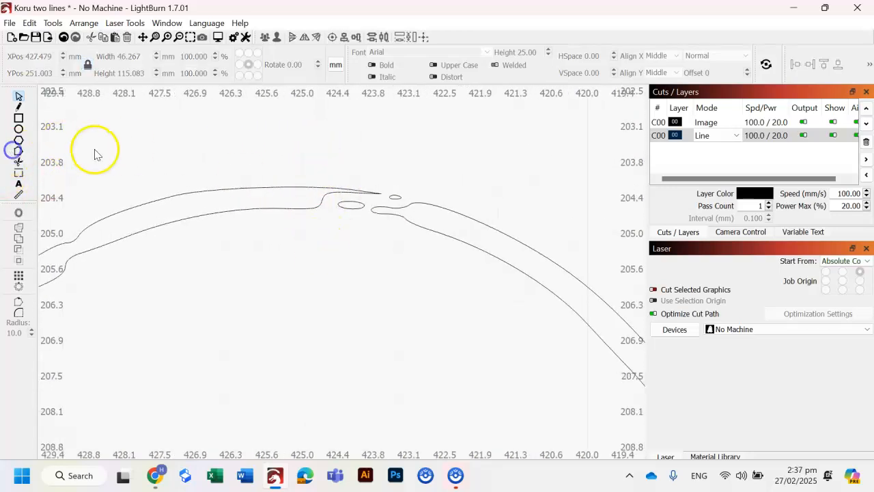
scroll(337, 176, "up", 3)
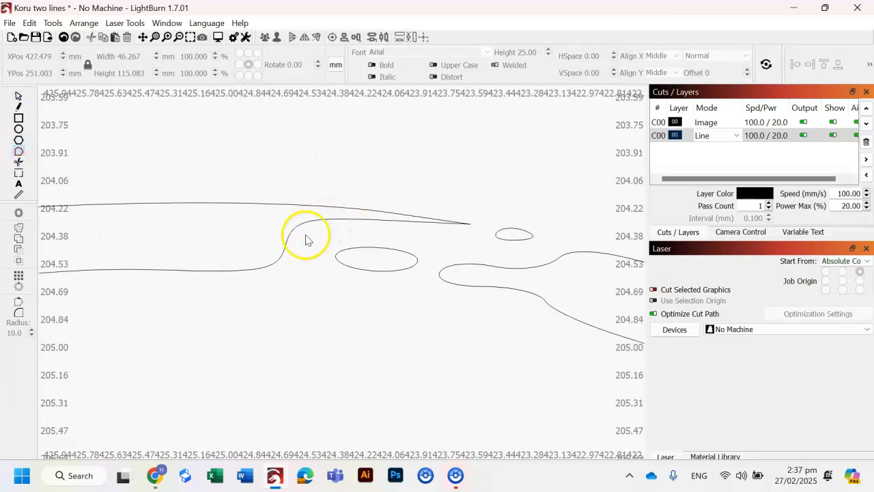
left_click(292, 232)
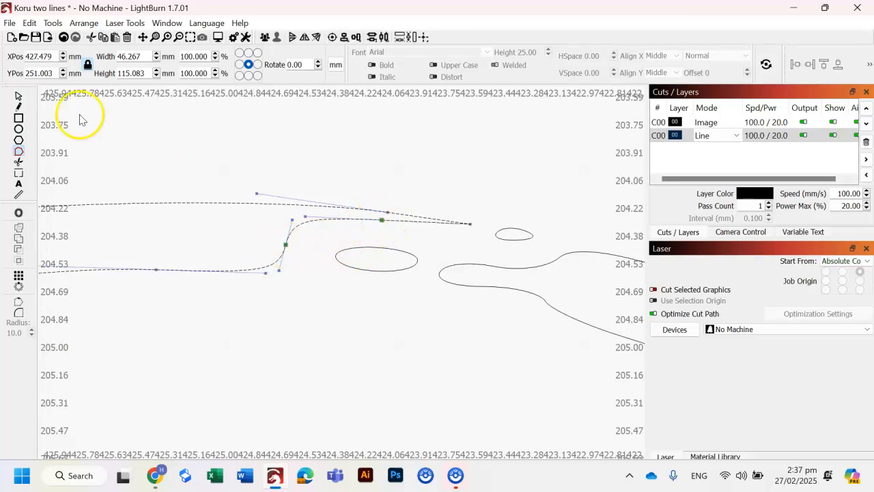
left_click(18, 161)
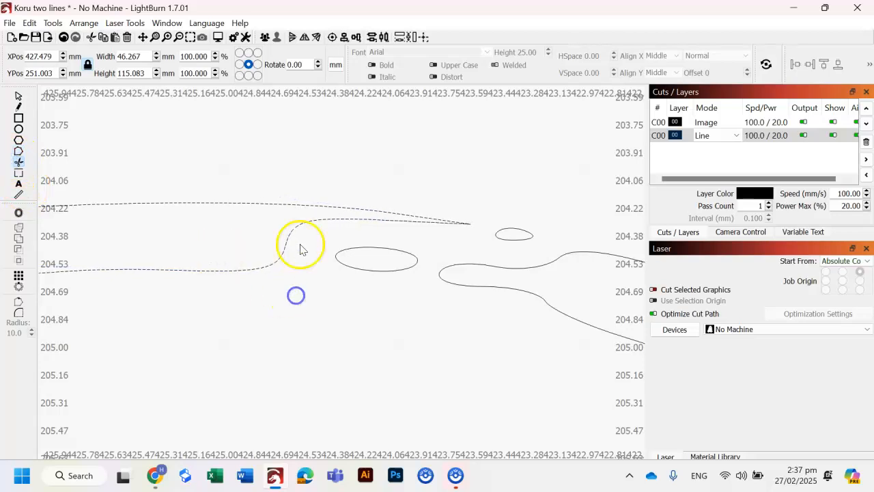
scroll(307, 272, "down", 10)
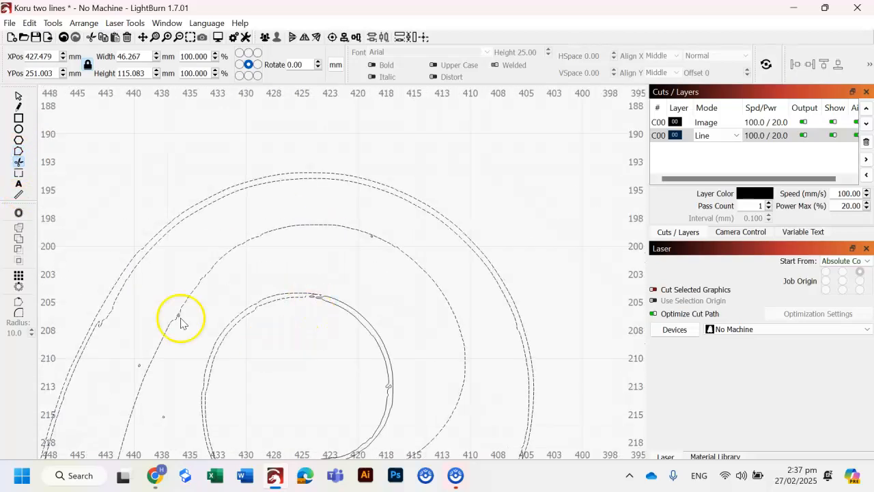
left_click(18, 95)
left_click(327, 395)
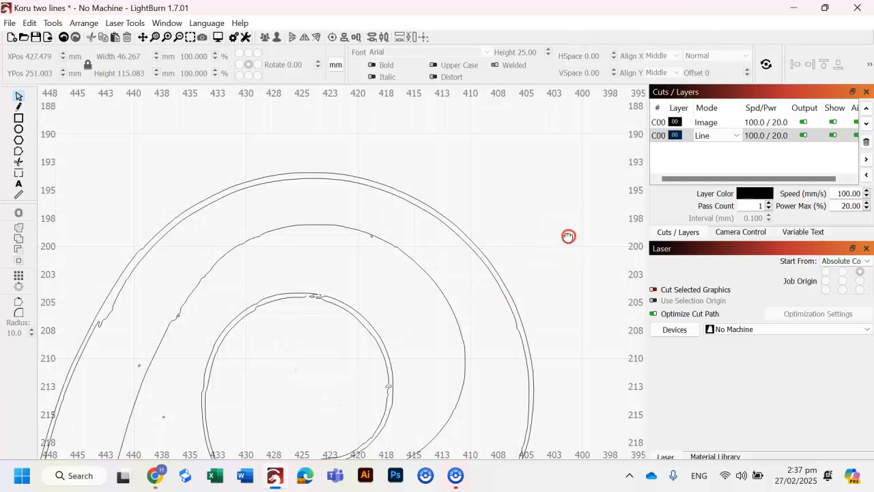
- Delete the inner of the two lines that follow the stem's outer edge and the spiral's outer curve
left_click_drag(569, 236, 522, 164)
left_click(168, 383)
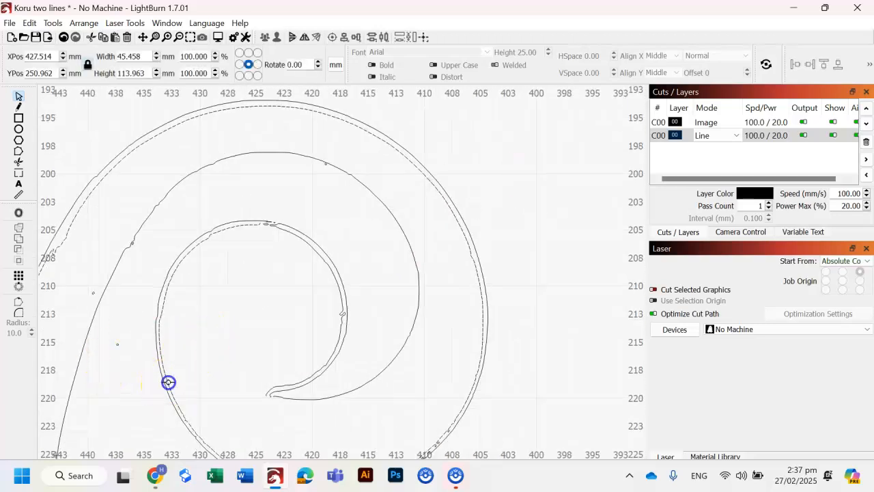
scroll(414, 375, "down", 5)
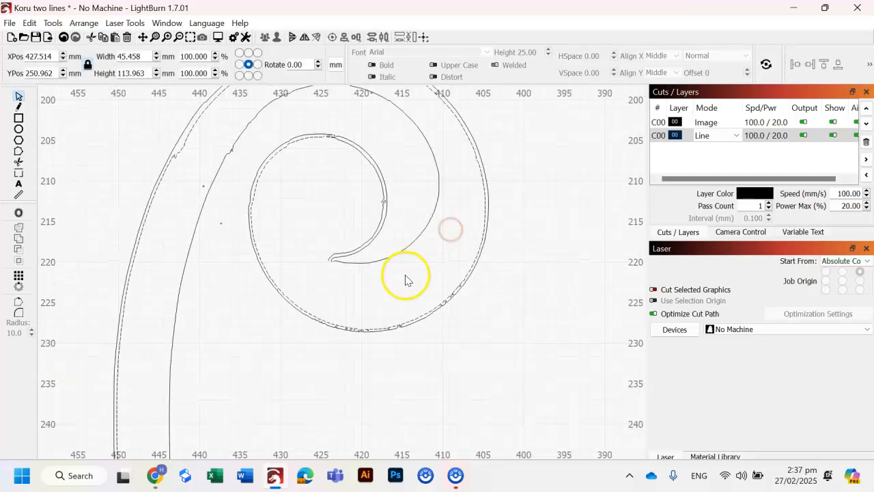
left_click_drag(360, 389, 399, 250)
left_click_drag(475, 353, 436, 231)
scroll(435, 233, "down", 1)
scroll(435, 232, "down", 2)
left_click_drag(487, 224, 424, 296)
scroll(424, 296, "down", 1)
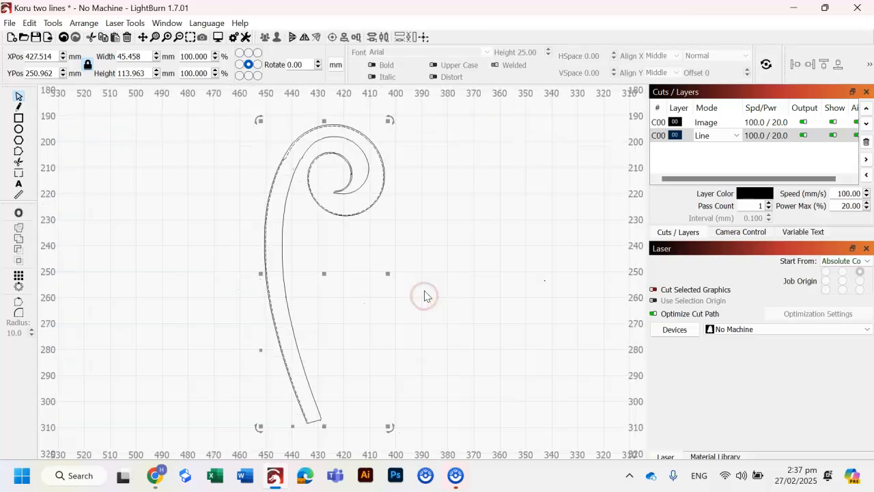
key("Escape")
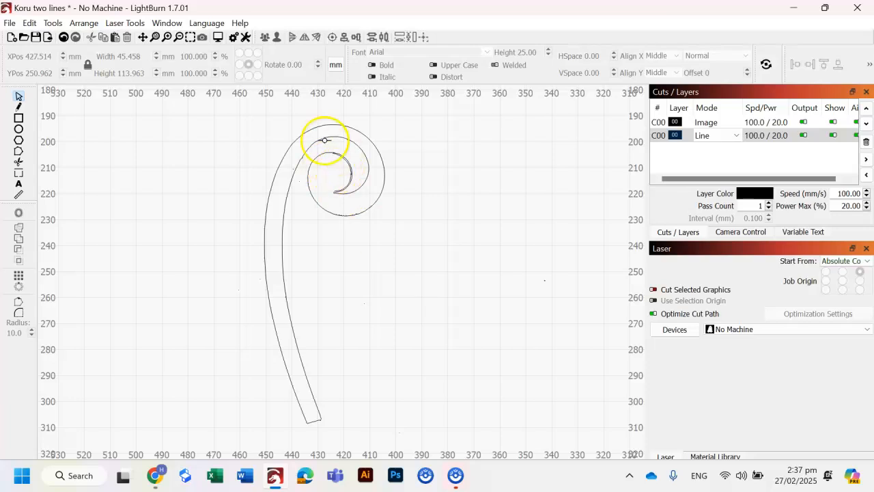
- Open the spiral's inner crescent shape for node editing and pick out the node at its rounded upper end
scroll(335, 151, "up", 8)
scroll(374, 277, "up", 2)
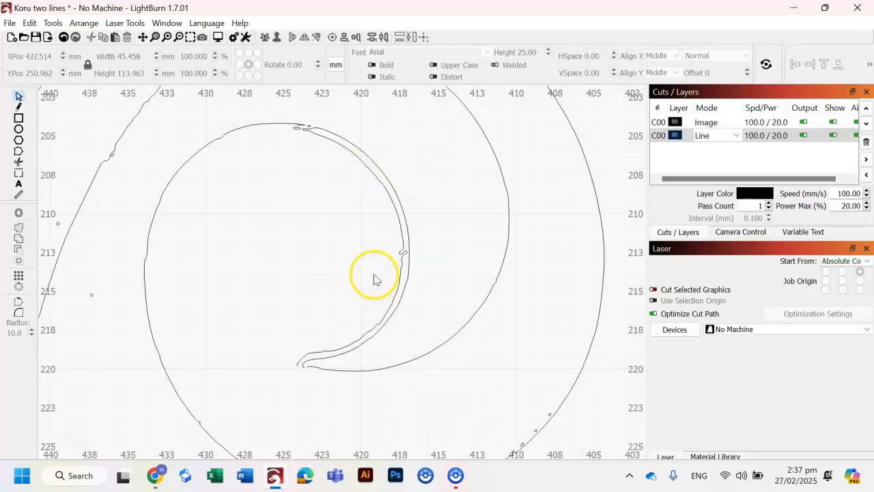
left_click(335, 143)
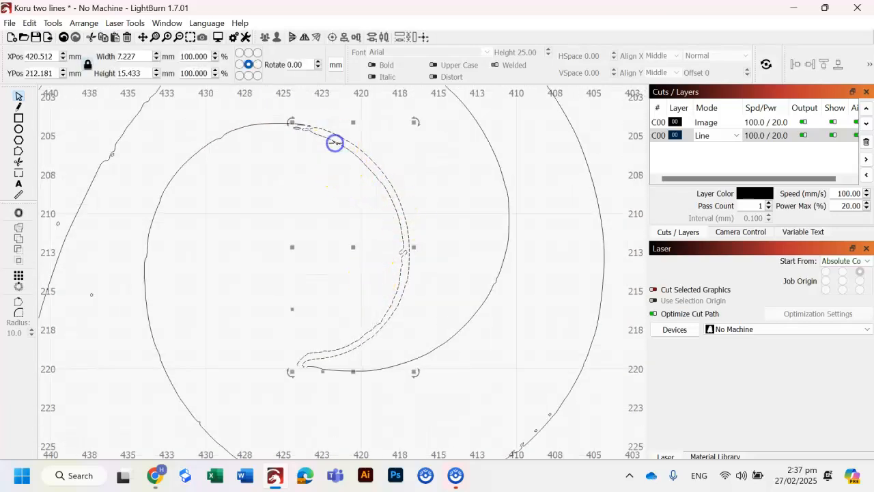
scroll(300, 129, "up", 2)
scroll(313, 196, "up", 4)
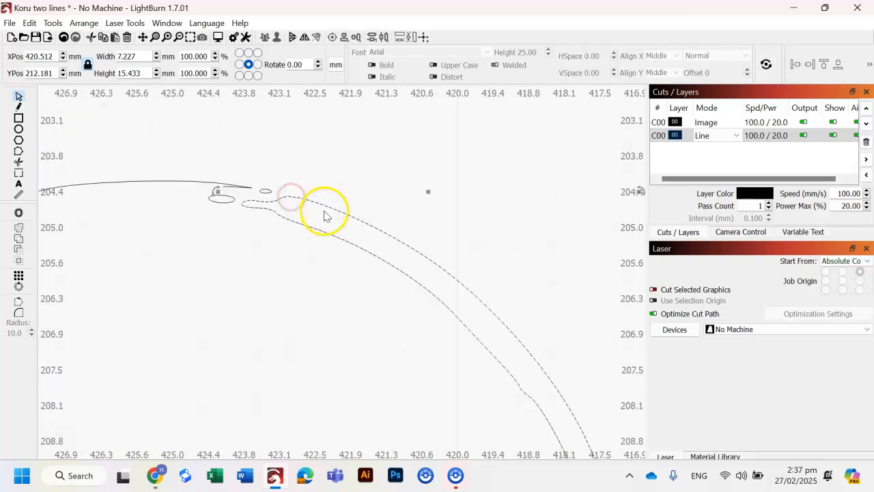
left_click(18, 151)
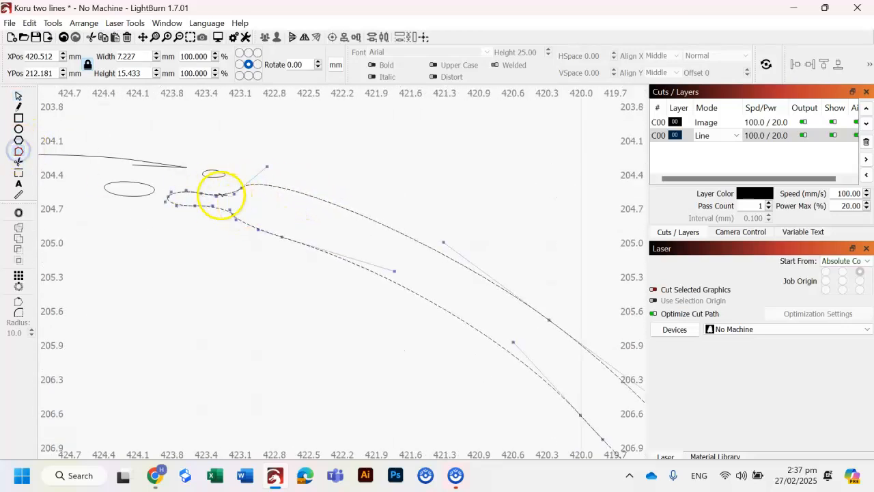
scroll(175, 192, "up", 3)
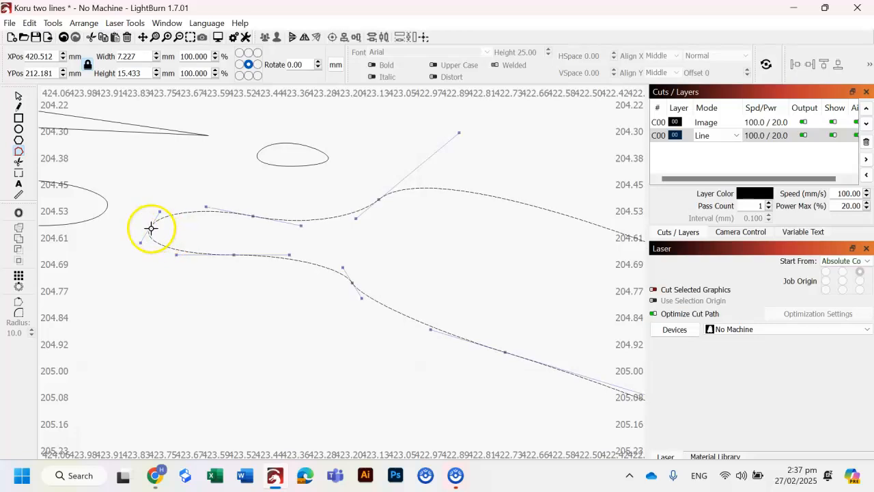
left_click(150, 227)
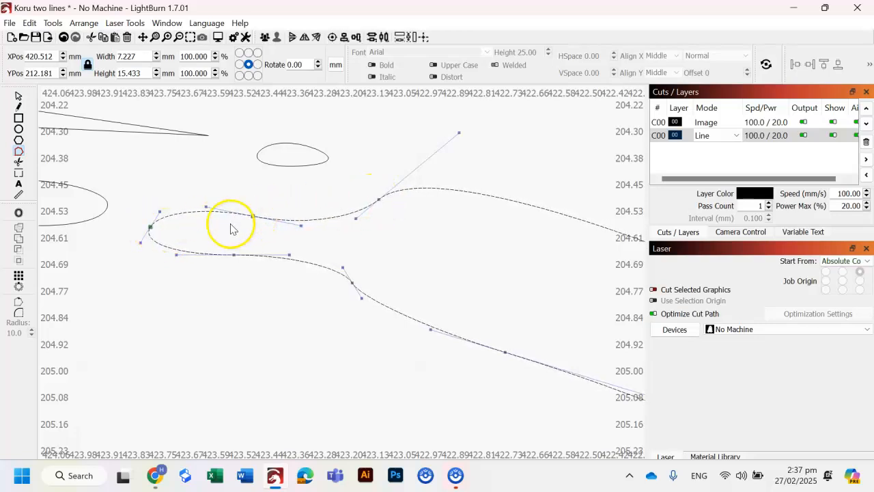
- Trim away the short curve segment that closes the crescent's upper end
left_click(21, 162)
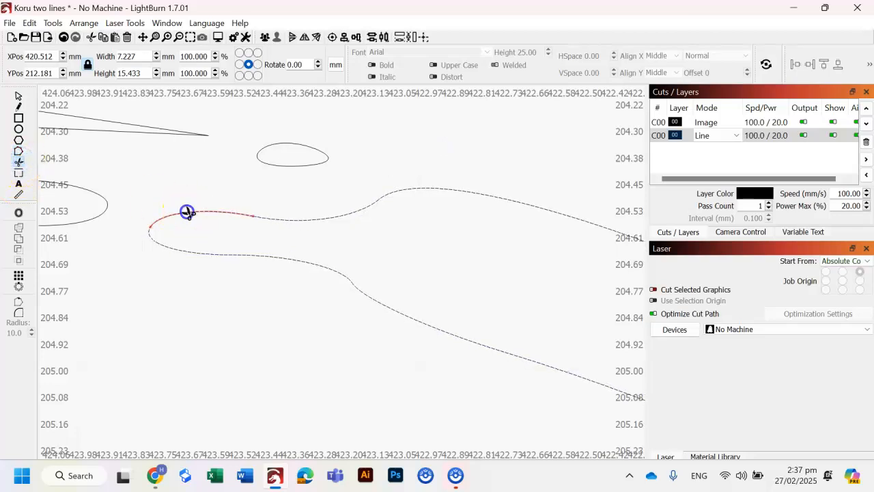
scroll(205, 218, "down", 5)
left_click(19, 96)
scroll(168, 275, "down", 6)
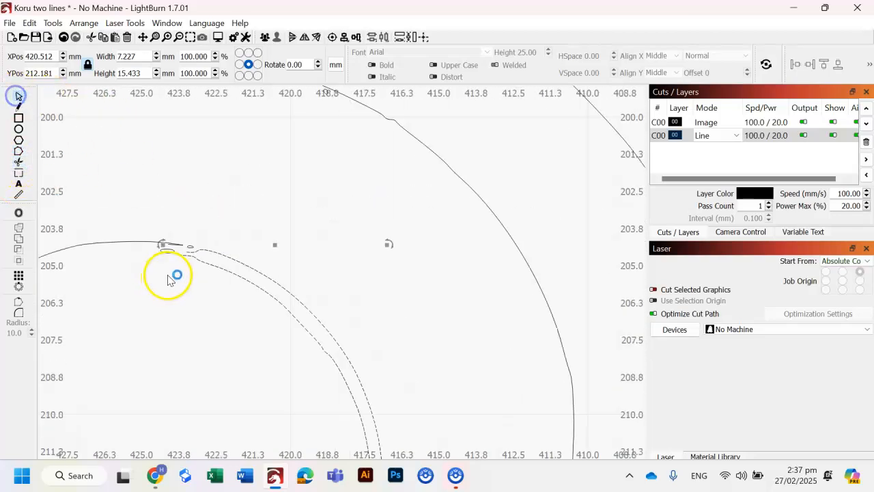
- Delete the inner of the two parallel lines running along the crescent's inner curve
left_click_drag(353, 329, 405, 175)
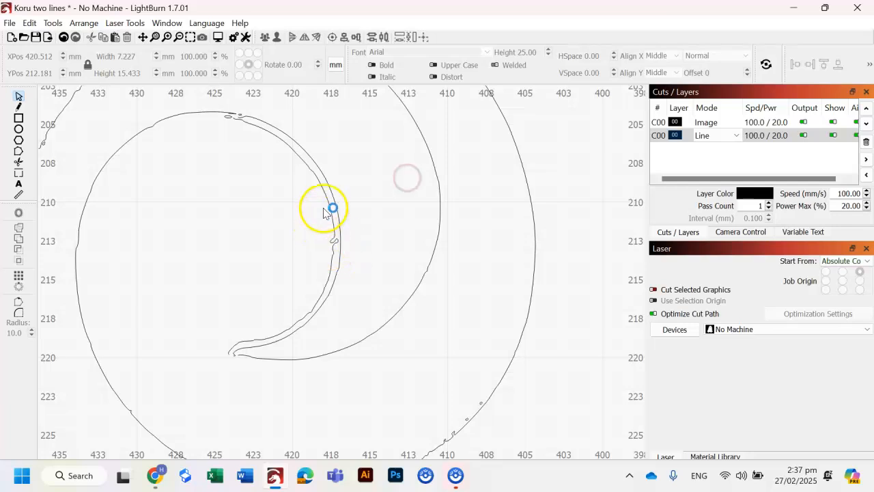
left_click(330, 207)
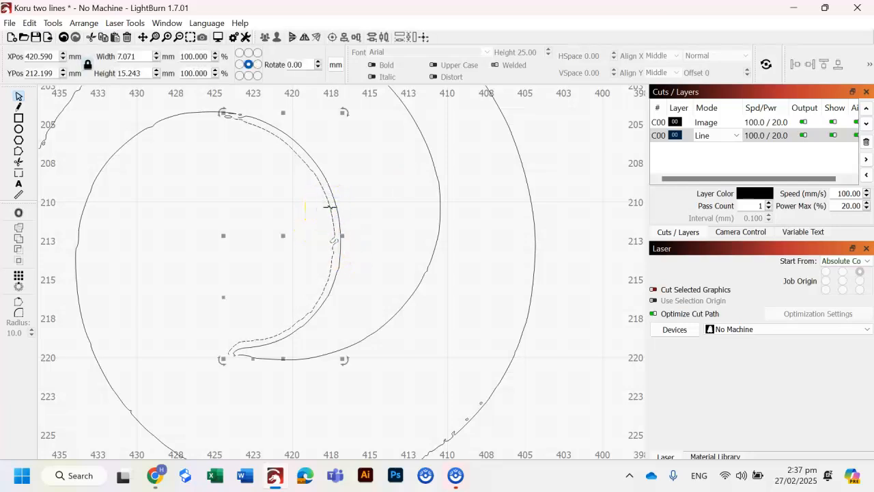
key("Delete")
scroll(263, 219, "down", 6)
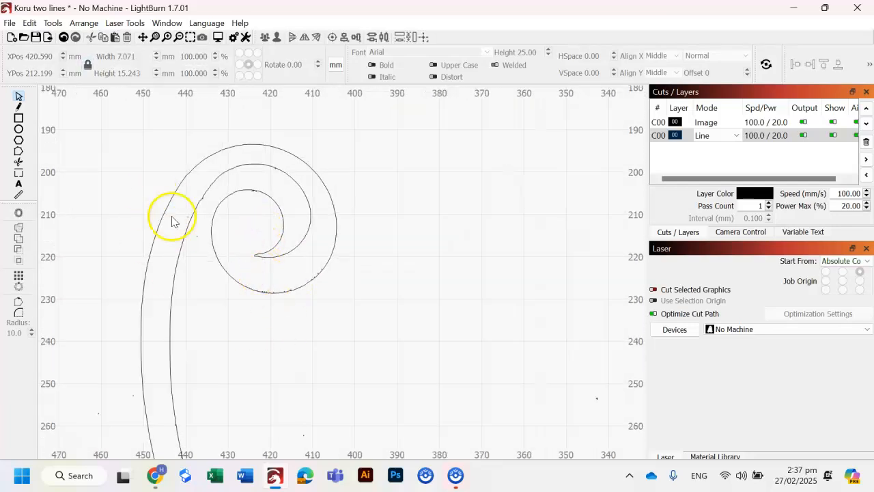
- Trim away the short stub segment doubling back from the outline's open end at the top of the inner spiral, and deselect the outline
scroll(246, 162, "up", 2)
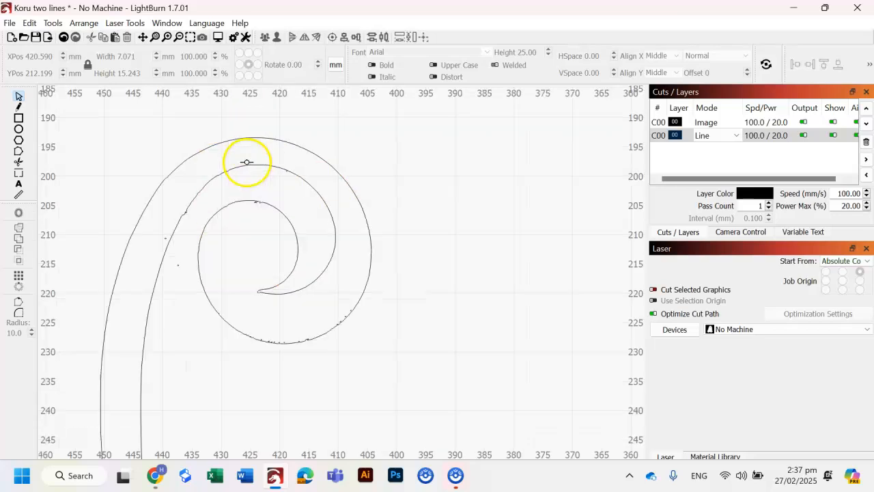
scroll(244, 221, "up", 8)
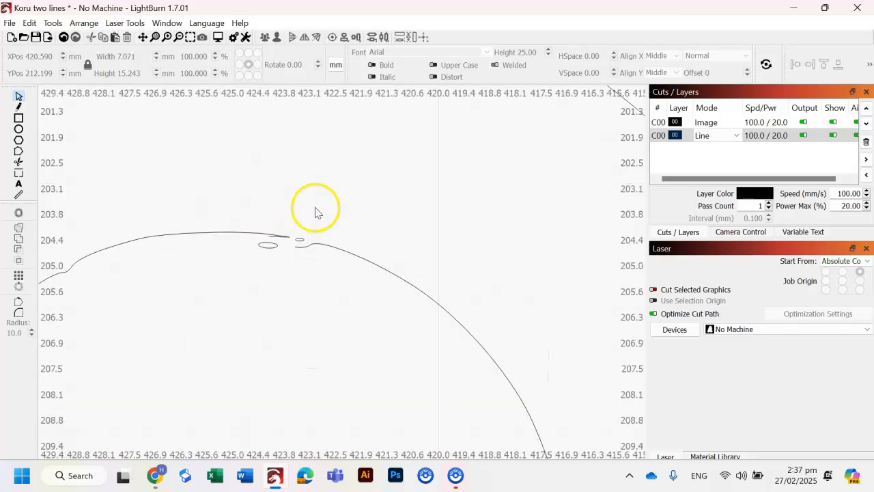
scroll(293, 217, "up", 3)
scroll(259, 246, "up", 3)
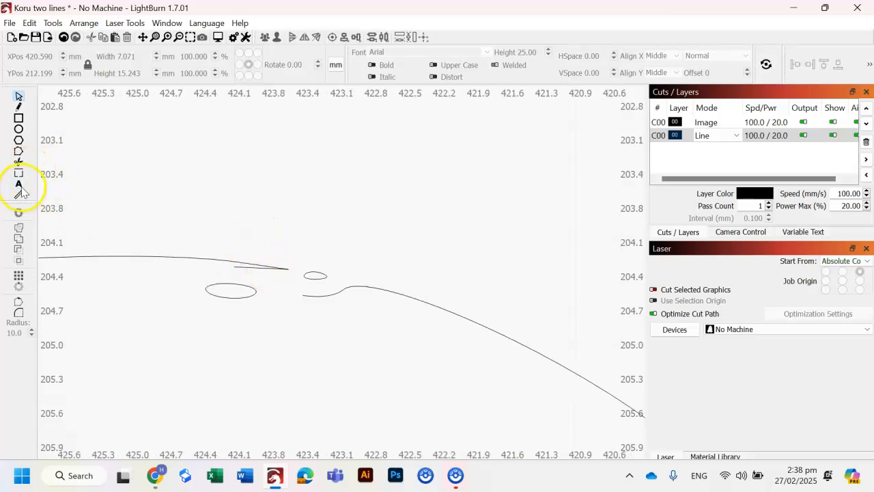
left_click(19, 106)
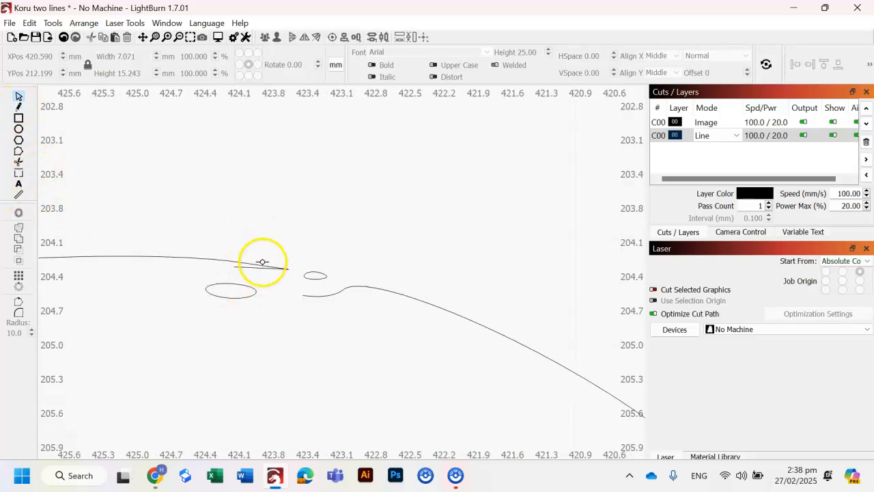
left_click(262, 267)
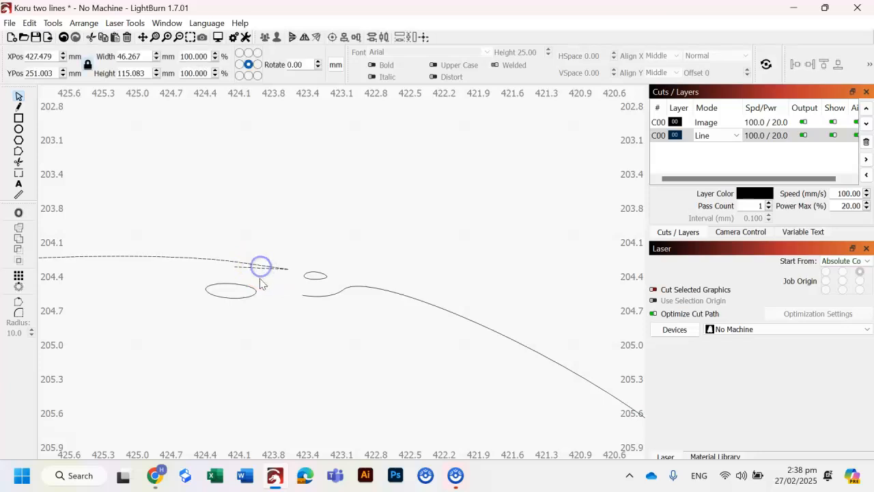
scroll(259, 283, "up", 4)
left_click(19, 150)
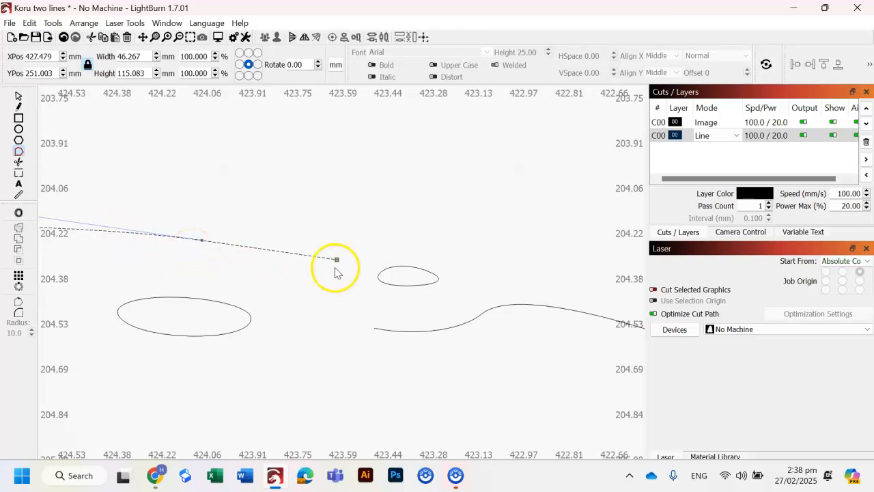
scroll(355, 293, "down", 4)
left_click(18, 97)
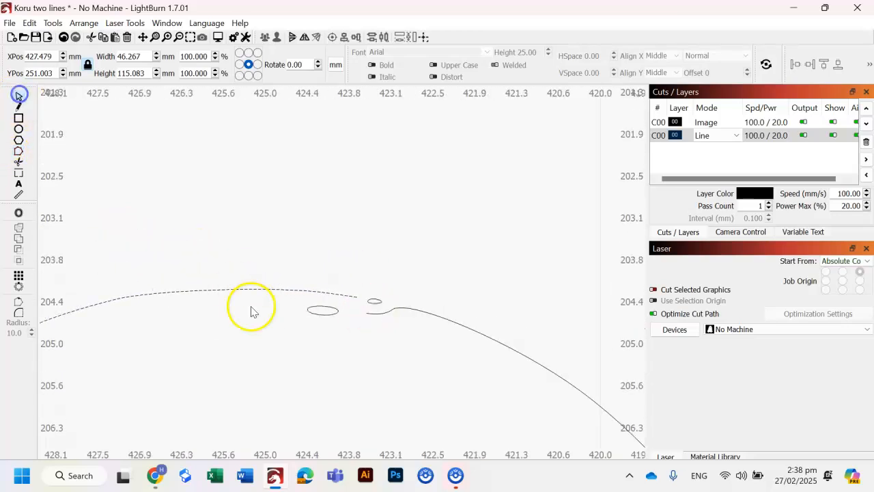
left_click(254, 308)
- Draw a straight line bridging the gap between the two open ends at the top of the inner spiral
scroll(406, 332, "up", 6)
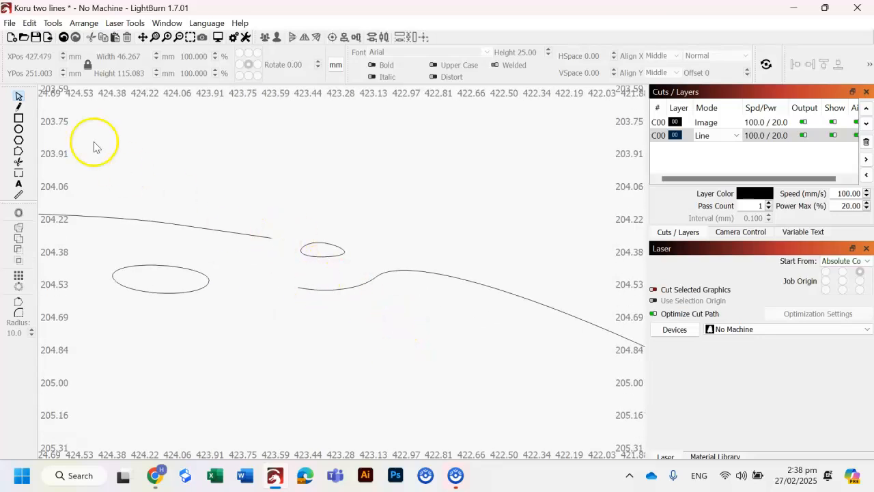
left_click(19, 107)
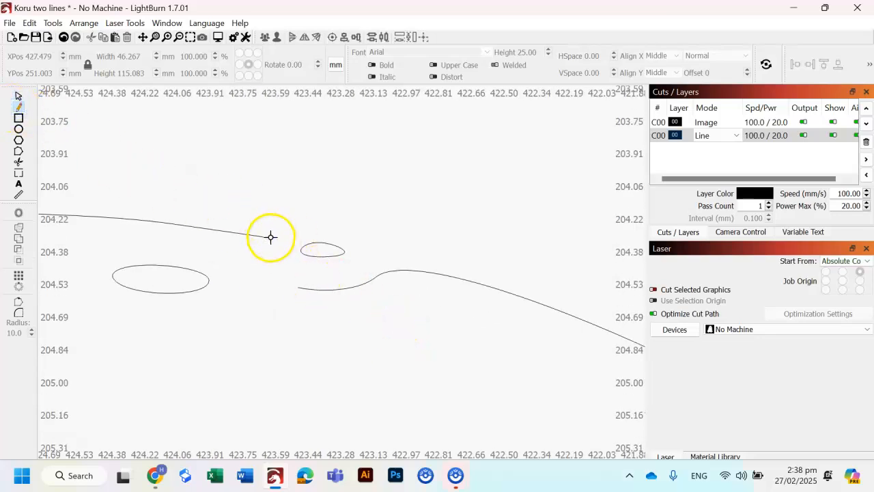
left_click(296, 288)
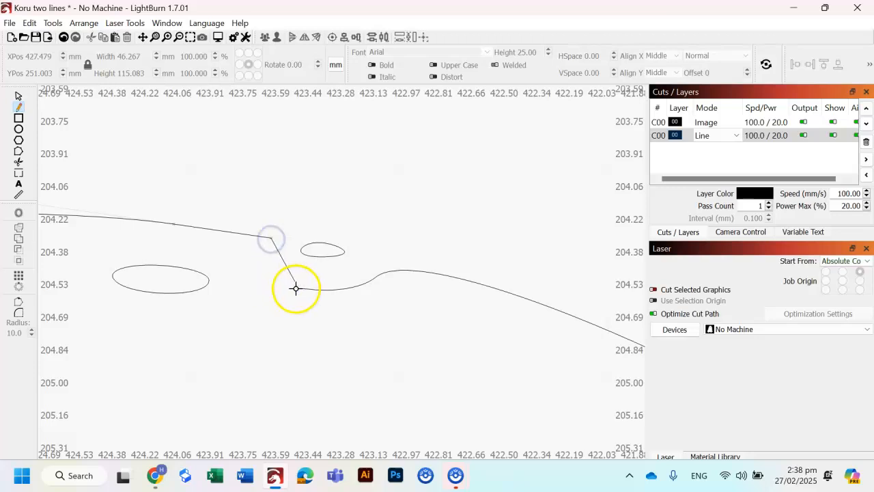
right_click(296, 288)
scroll(253, 323, "down", 8)
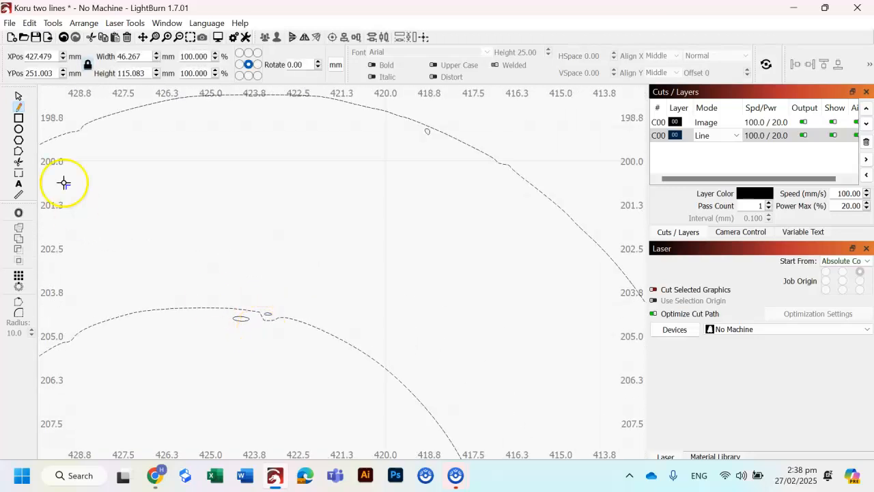
left_click(240, 236)
- Trim away the hooked end segment at the pointed tip in the spiral's centre
scroll(242, 236, "down", 7)
left_click_drag(269, 361, 293, 265)
scroll(293, 273, "up", 2)
scroll(293, 276, "up", 6)
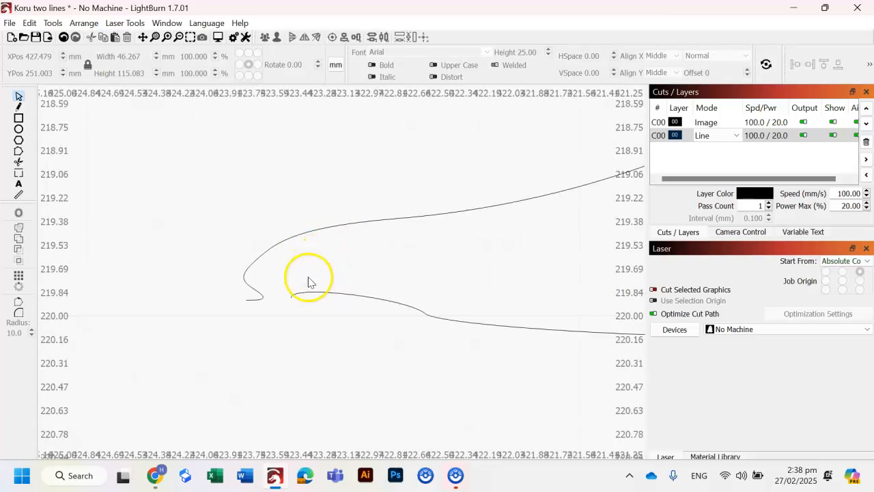
scroll(263, 302, "up", 3)
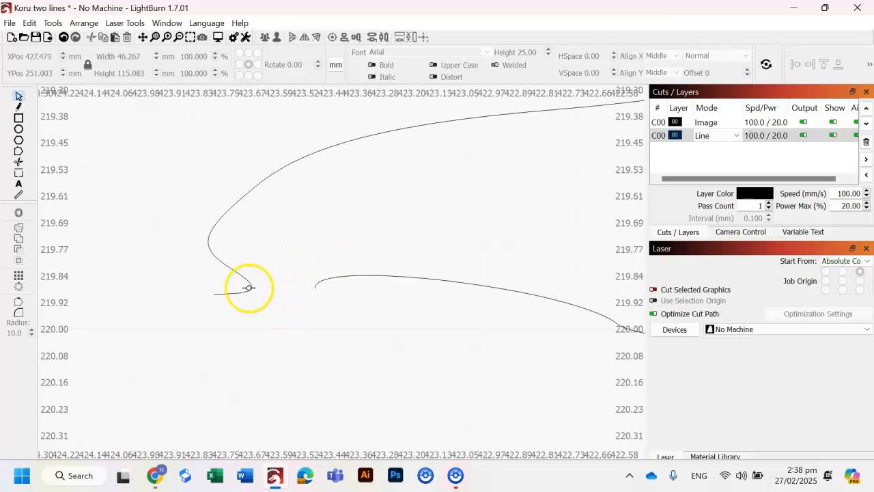
left_click(19, 154)
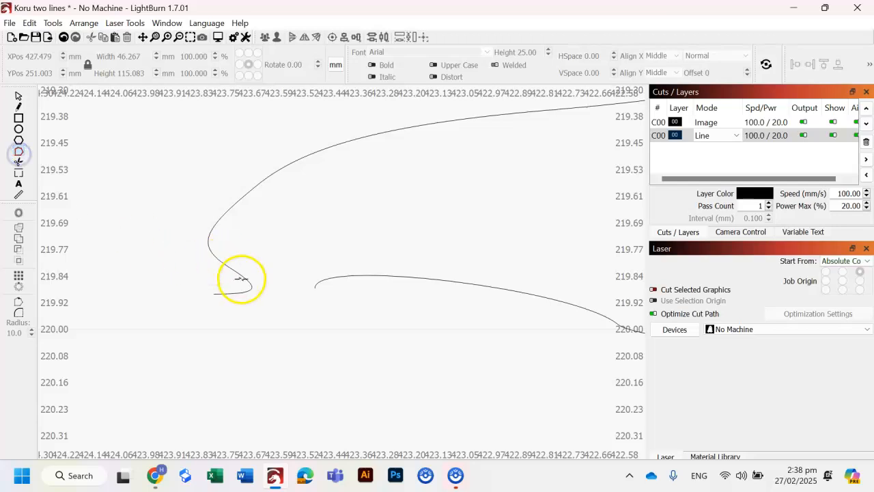
left_click(247, 294)
scroll(248, 295, "up", 3)
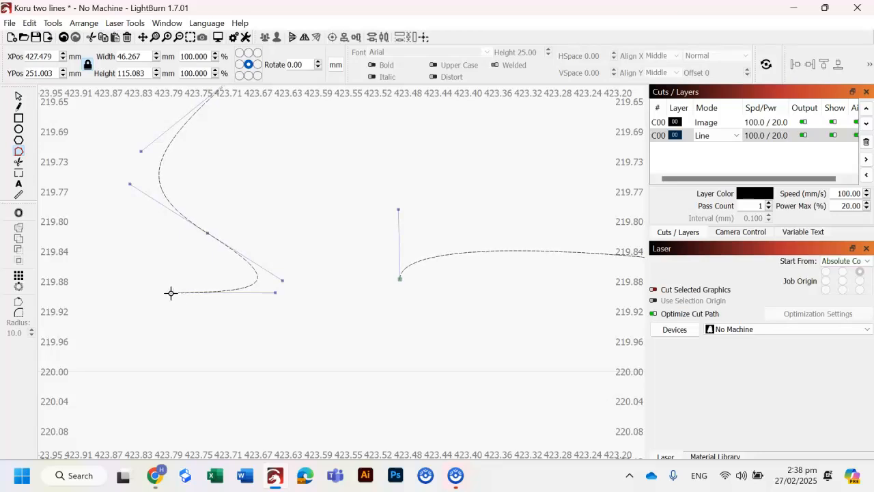
- Draw a straight line joining the two open ends at the spiral's pointed tip
left_click(18, 107)
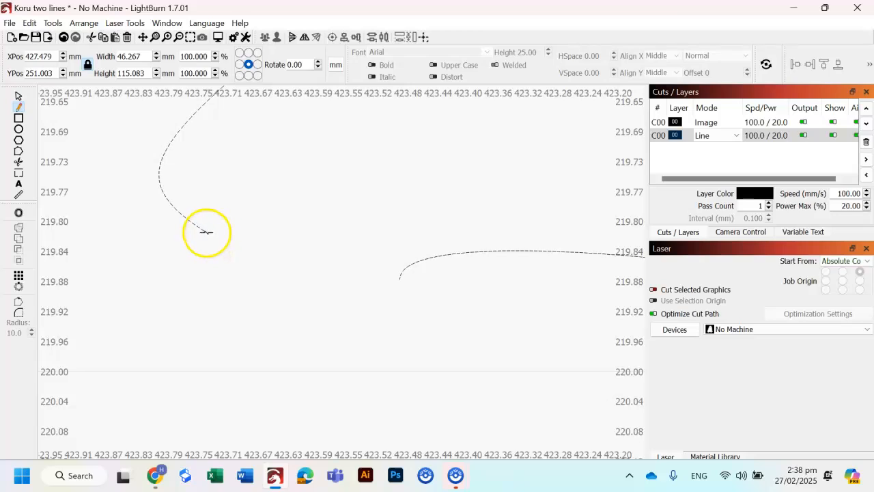
right_click(231, 276)
left_click(19, 108)
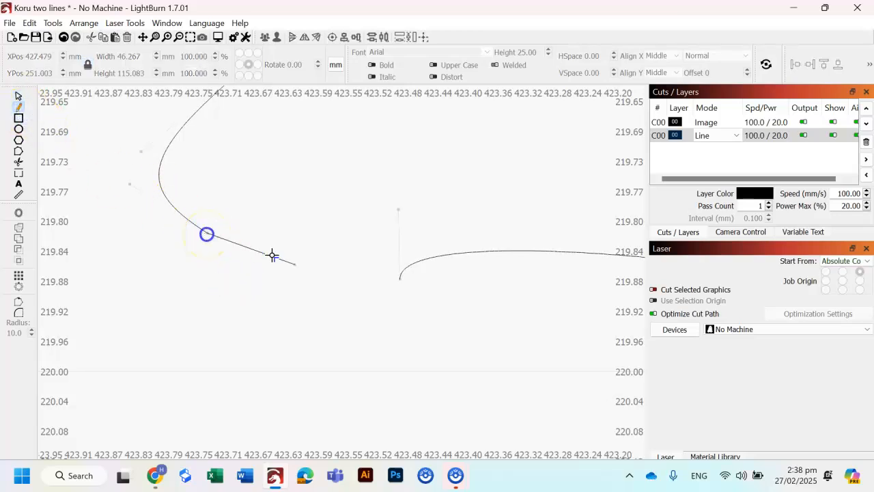
left_click(400, 279)
scroll(293, 307, "down", 5)
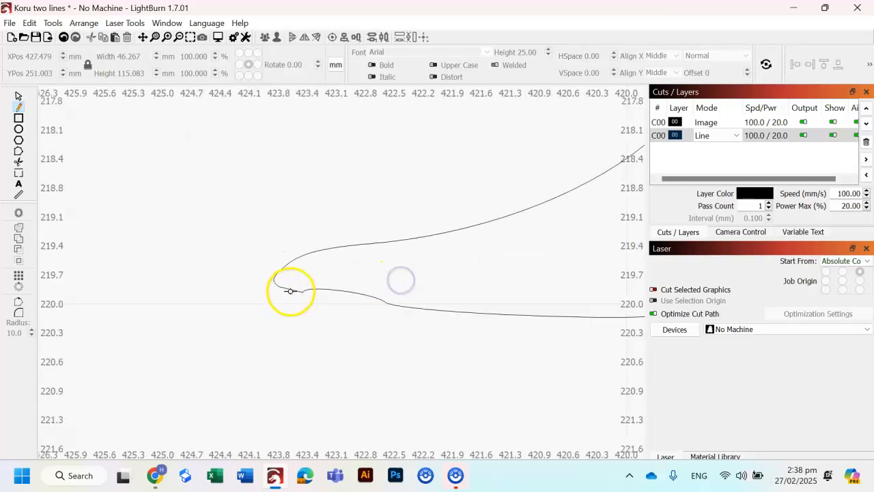
left_click(17, 98)
- Check the whole koru outline down to the stem's base and move it off the work area to about X -125, Y 408 mm
scroll(129, 244, "down", 4)
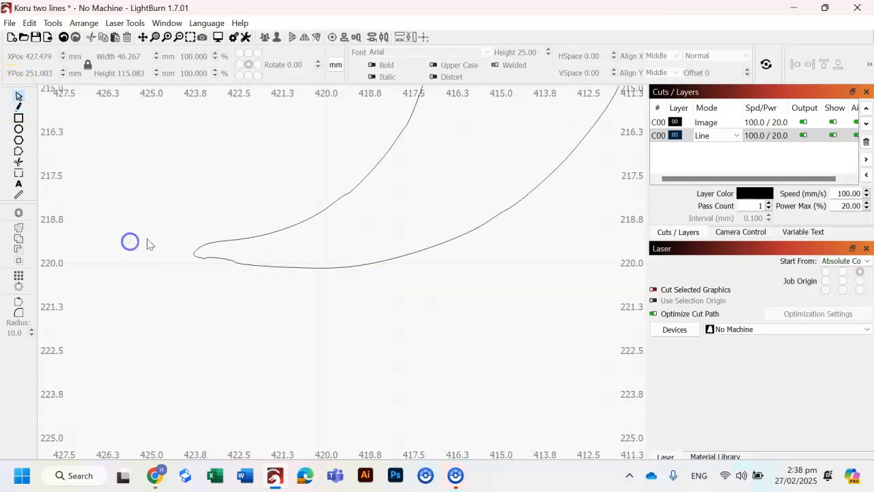
left_click(305, 269)
scroll(305, 268, "down", 10)
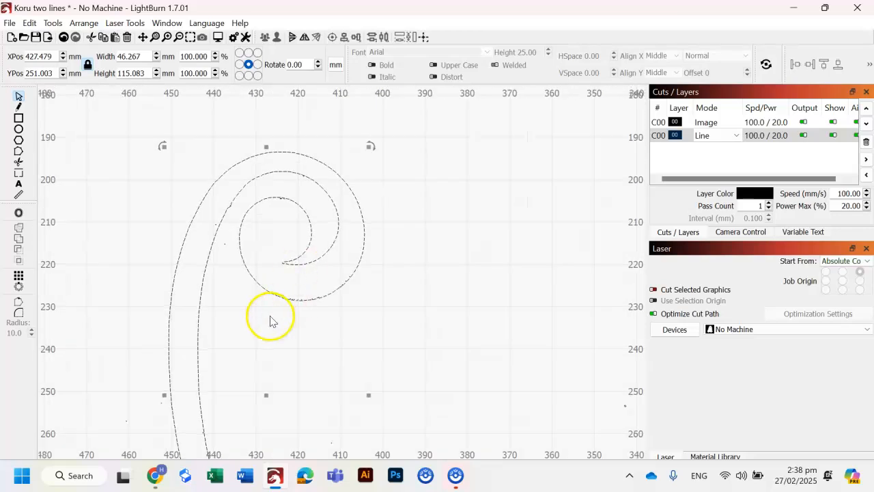
scroll(296, 318, "up", 15)
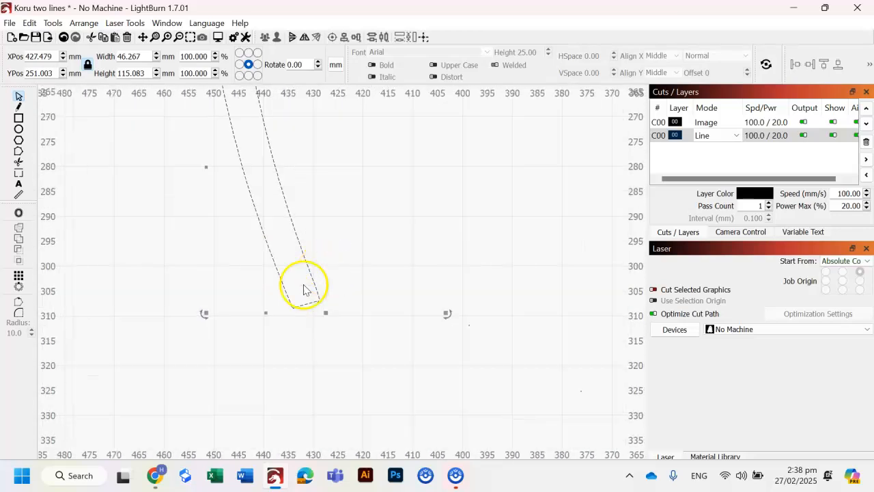
scroll(290, 345, "down", 12)
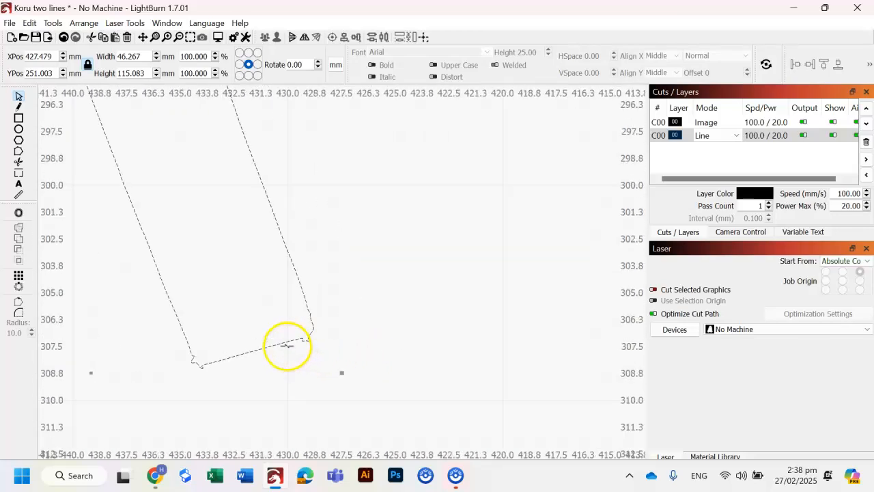
scroll(369, 205, "up", 4)
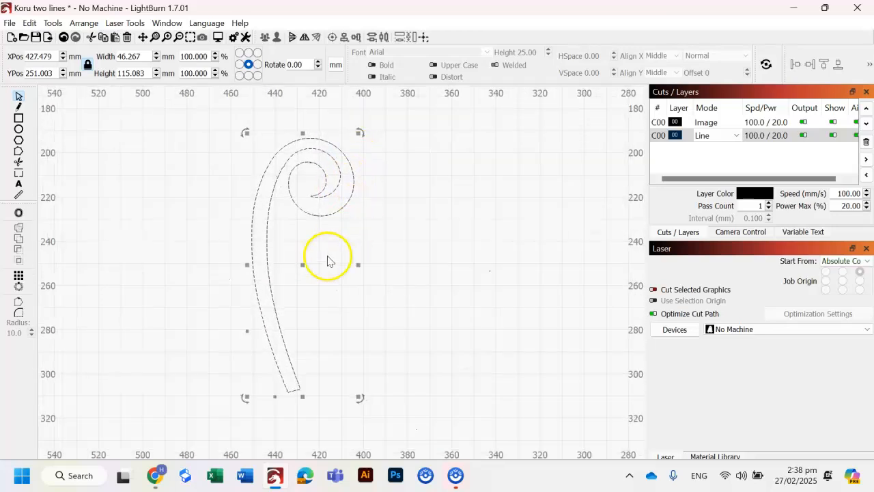
left_click_drag(306, 264, 530, 253)
scroll(478, 251, "down", 8)
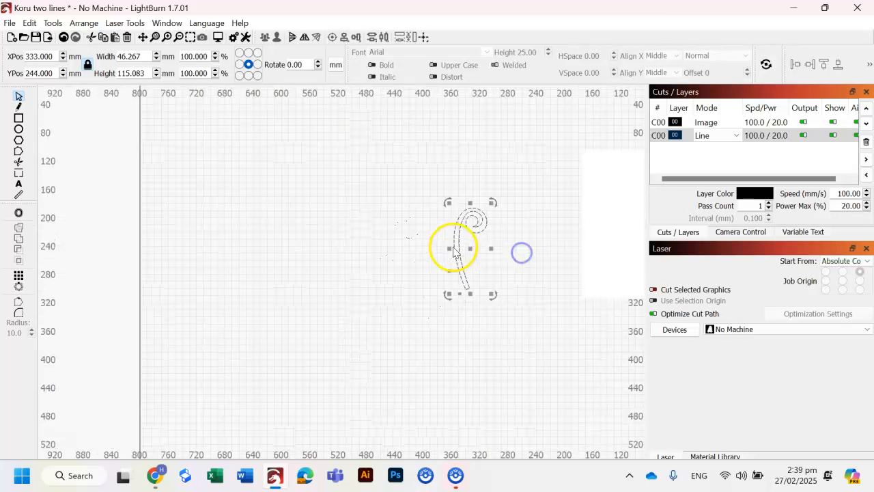
left_click_drag(462, 247, 562, 308)
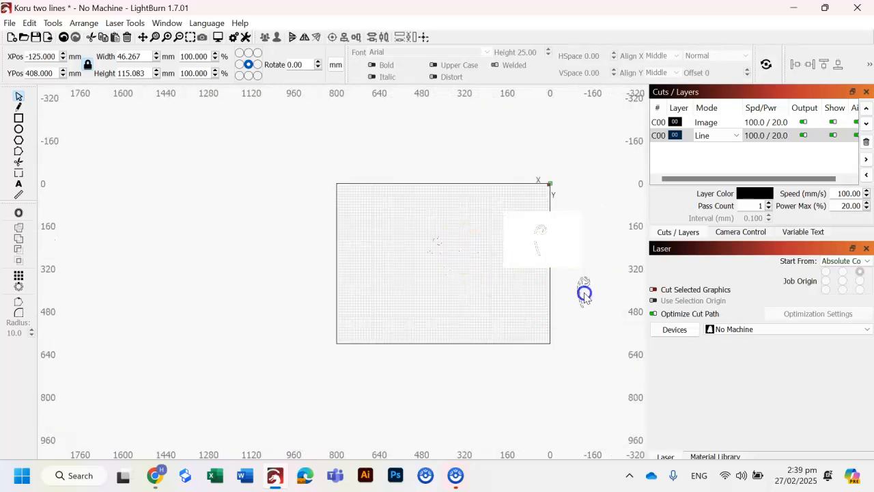
- Select all the stray trace specks left on the work area and delete them
left_click(476, 308)
left_click_drag(453, 226, 367, 309)
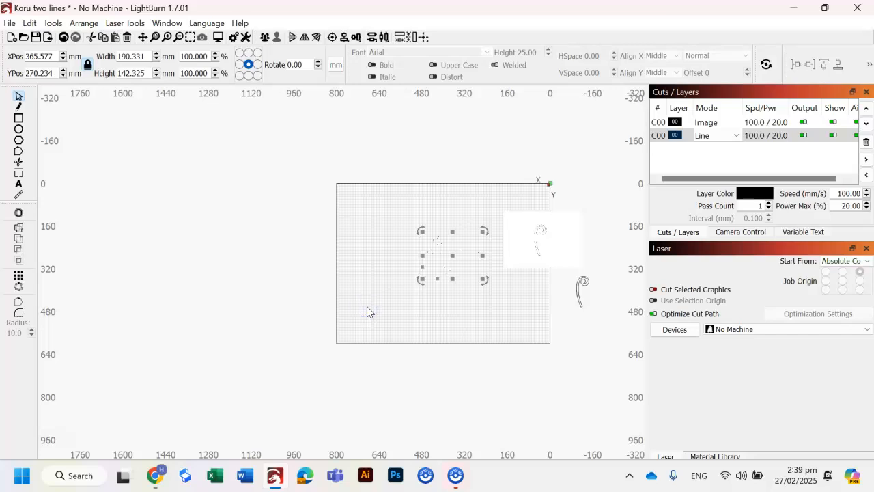
key("Delete")
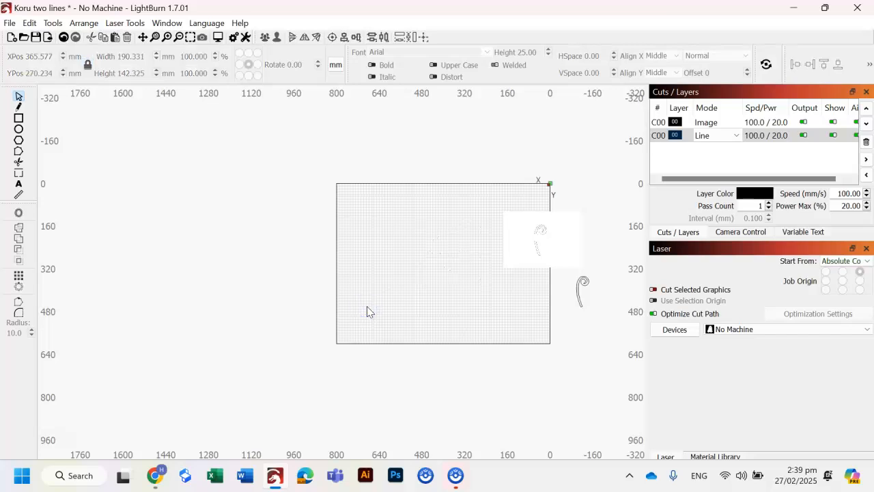
- Move the koru outline back onto the work area at about X 496, Y 236 mm and deselect it
left_click(580, 292)
left_click_drag(579, 293, 416, 246)
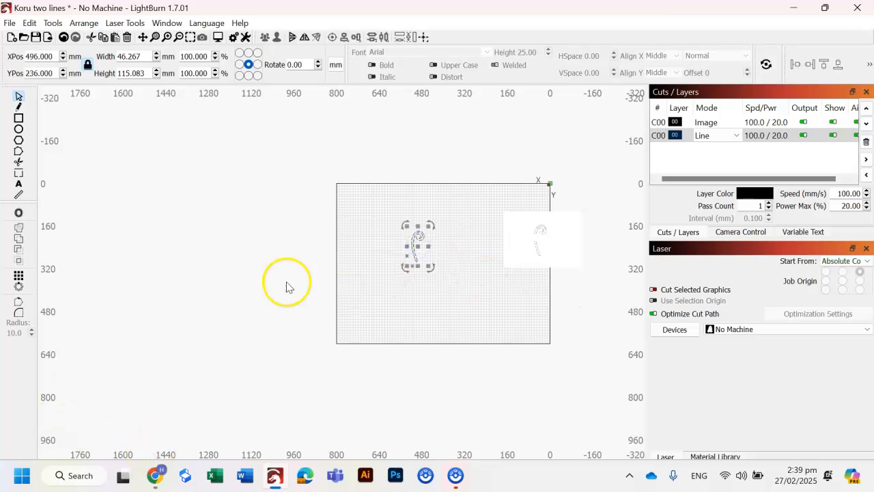
left_click(490, 232)
- Move the source image next to the koru outline to compare them, and delete the image
scroll(487, 232, "up", 5)
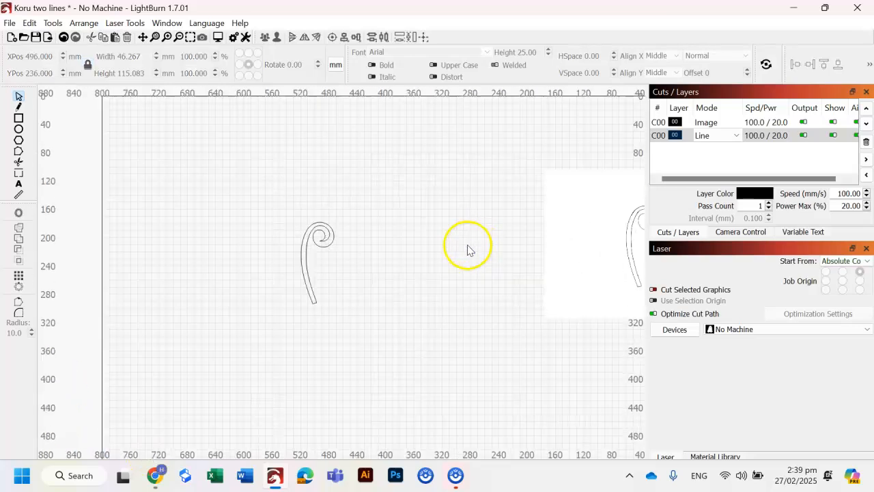
left_click_drag(601, 214, 415, 241)
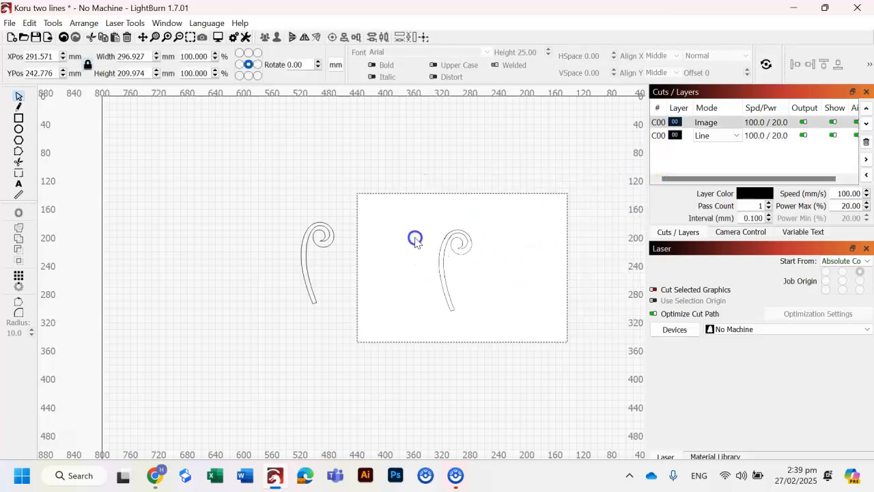
scroll(323, 246, "up", 2)
left_click_drag(492, 139, 460, 140)
left_click_drag(526, 283, 505, 252)
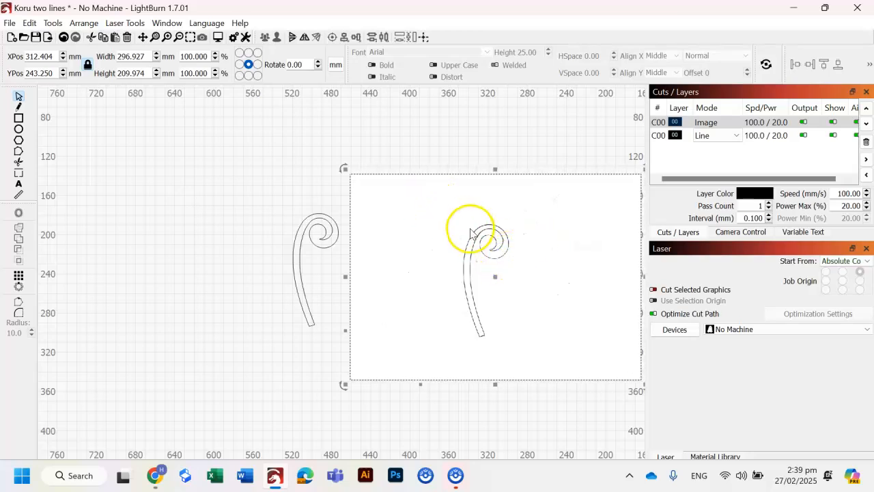
key("Delete")
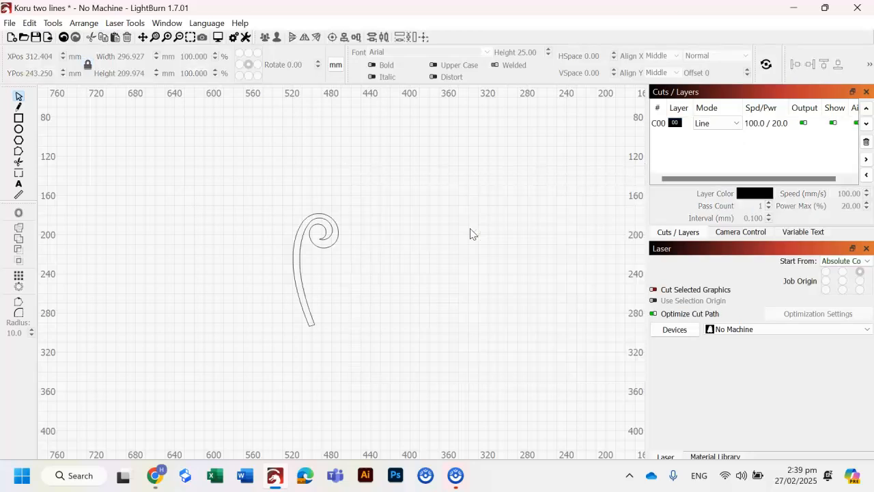
- Set the cut mode of the koru outline's layer C00 to Fill
left_click(668, 125)
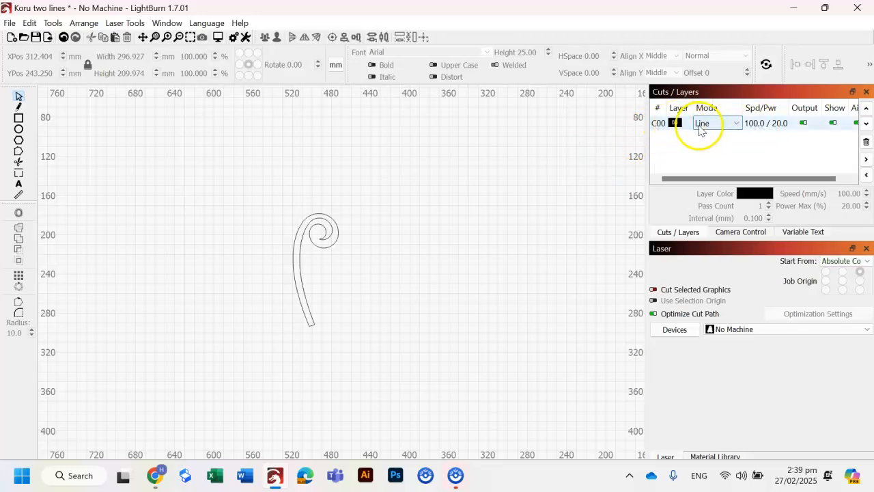
scroll(308, 254, "up", 3)
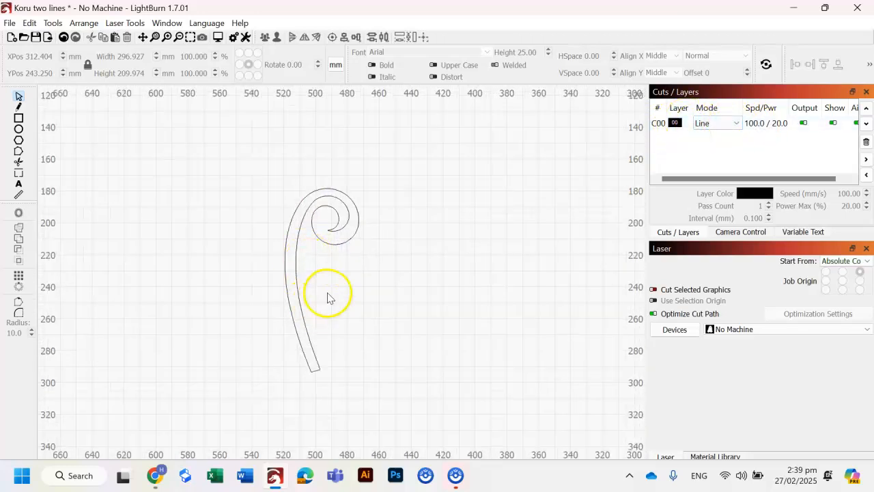
scroll(328, 298, "up", 2)
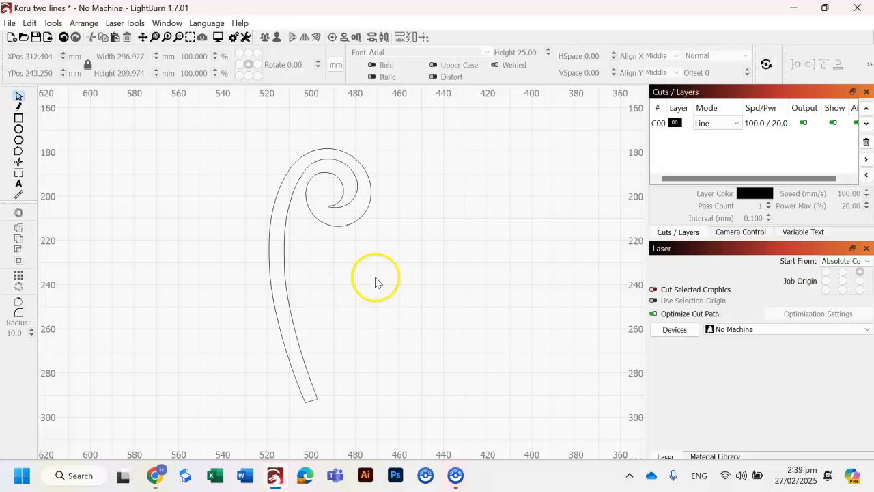
left_click(720, 124)
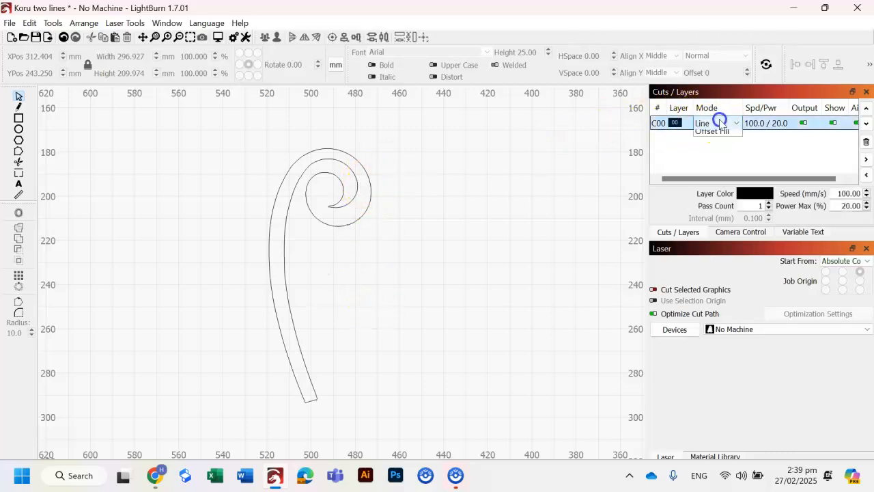
left_click(702, 145)
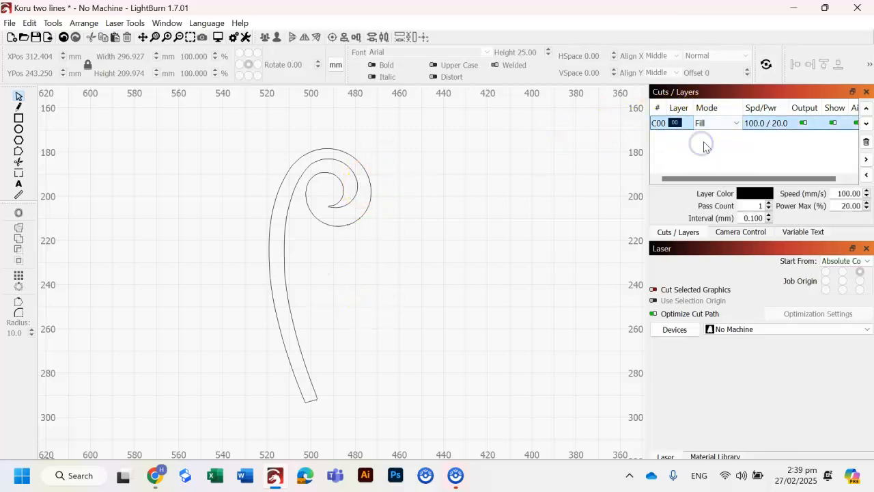
- Set layer C00's fill speed to 400 mm/sec and its maximum power to 30%
double_click(751, 123)
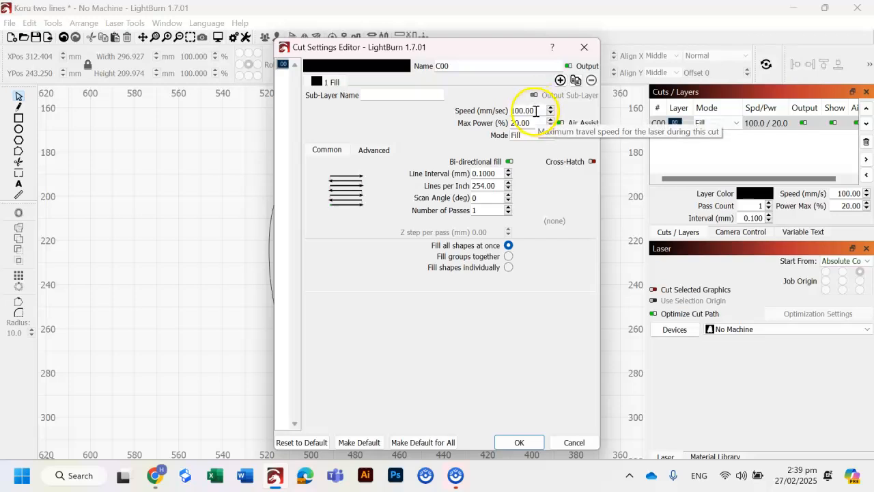
left_click_drag(536, 111, 517, 110)
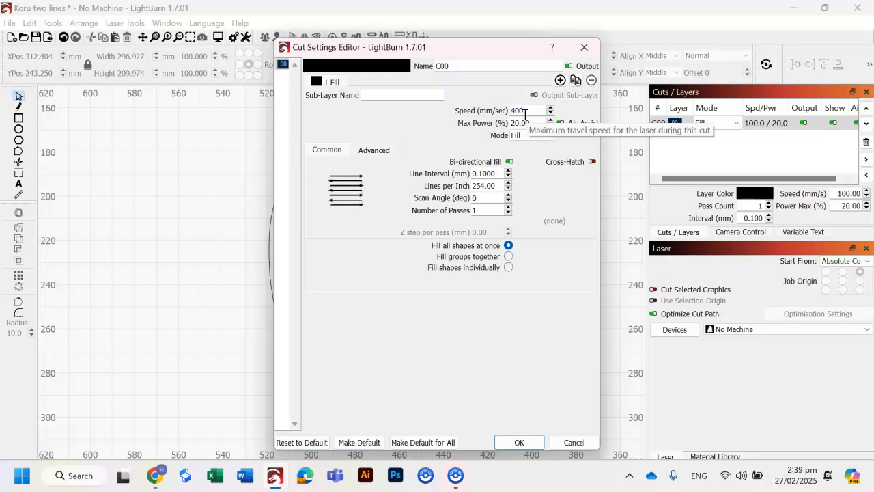
left_click(530, 122)
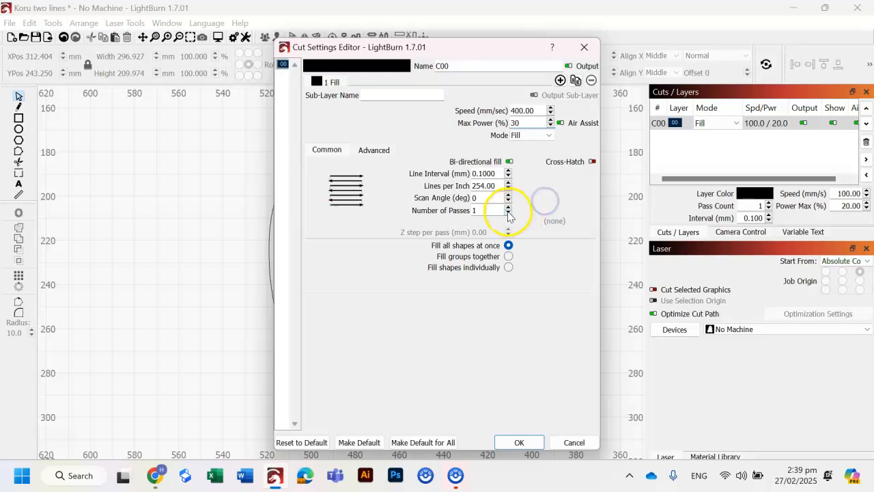
left_click(521, 443)
left_click(455, 301)
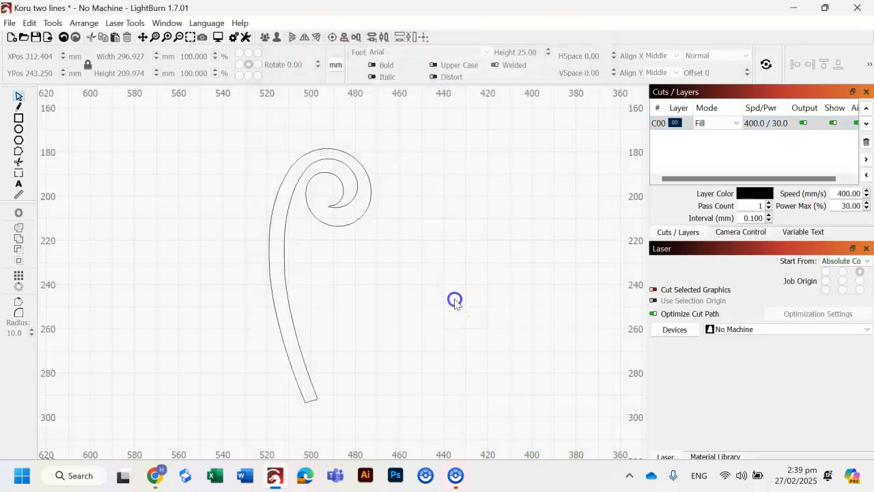
scroll(418, 283, "down", 2)
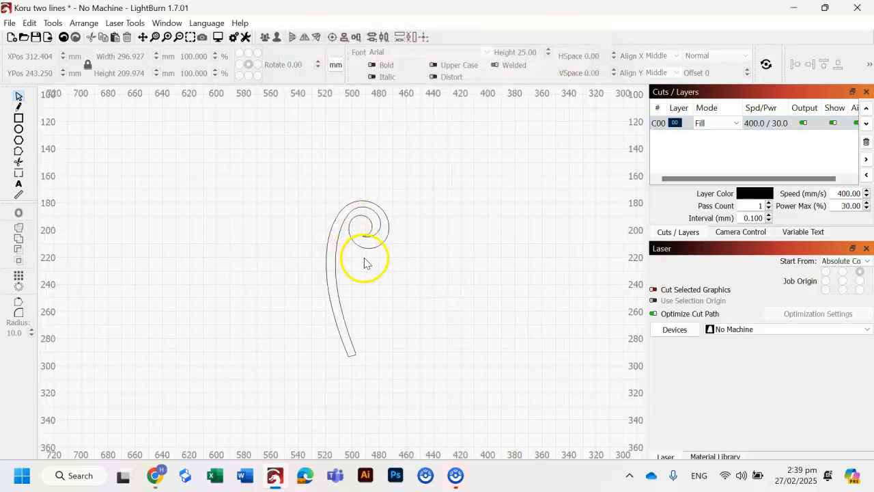
scroll(364, 263, "down", 4)
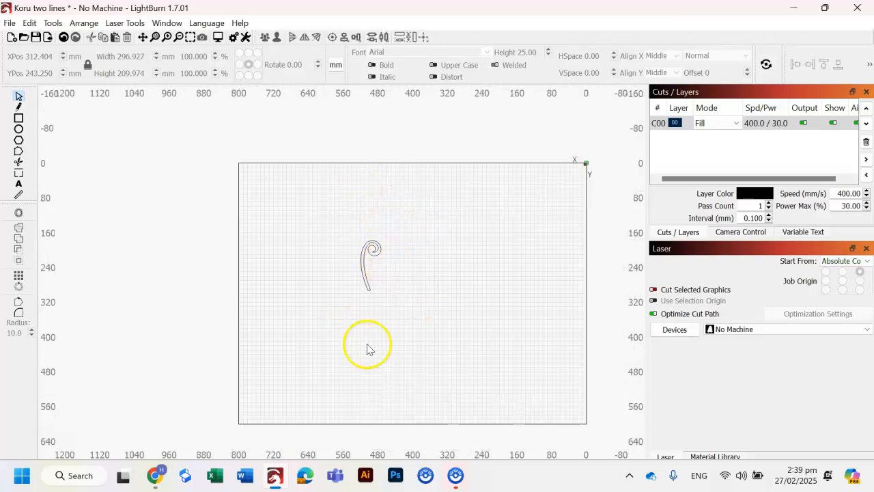
scroll(402, 261, "up", 2)
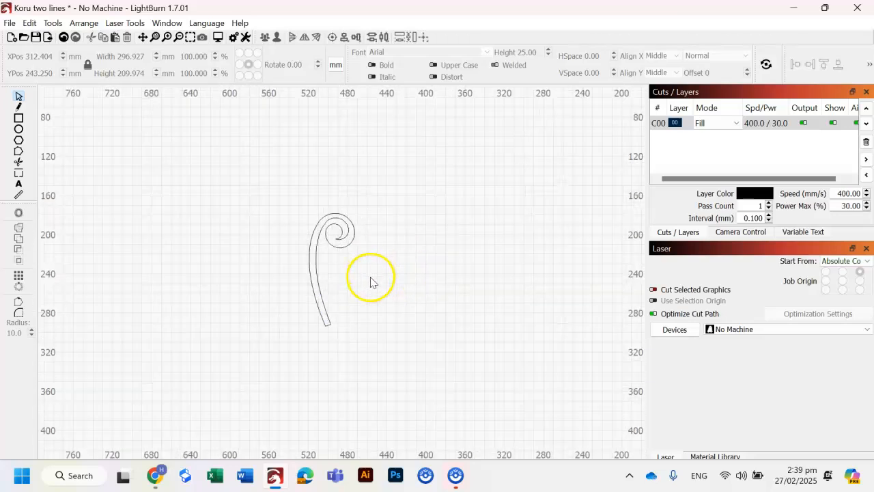
scroll(371, 283, "up", 2)
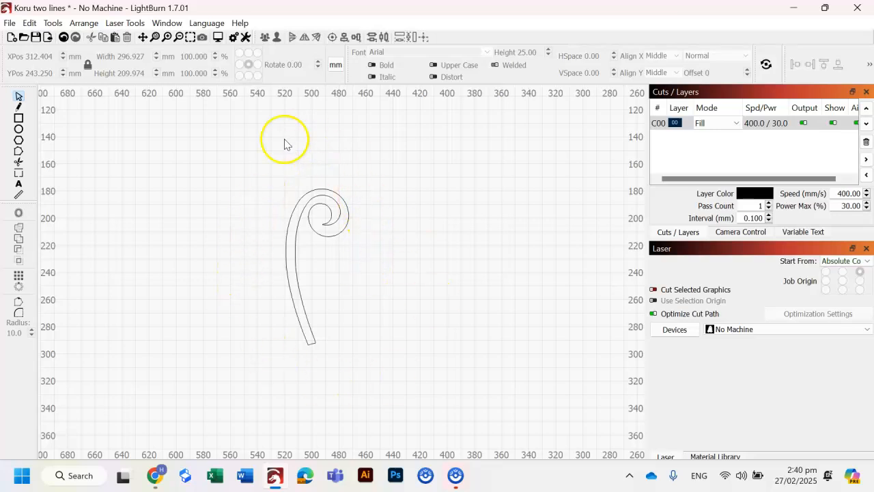
left_click(9, 24)
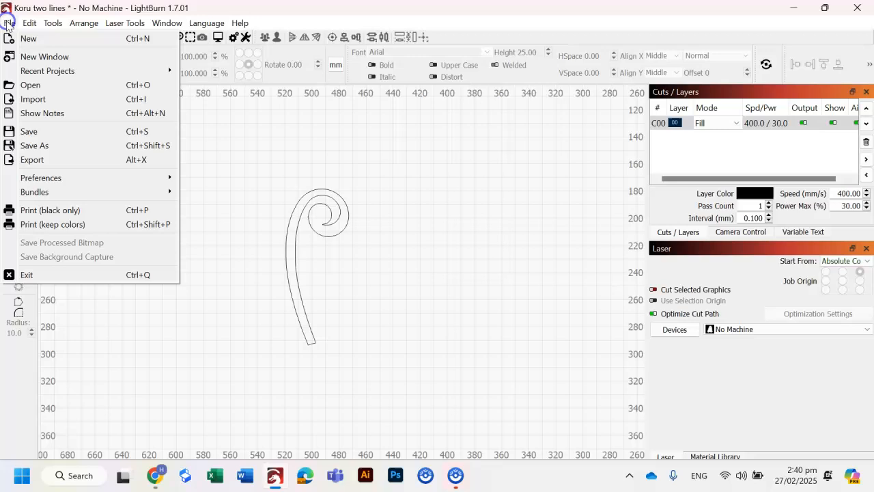
left_click(41, 160)
left_click(218, 287)
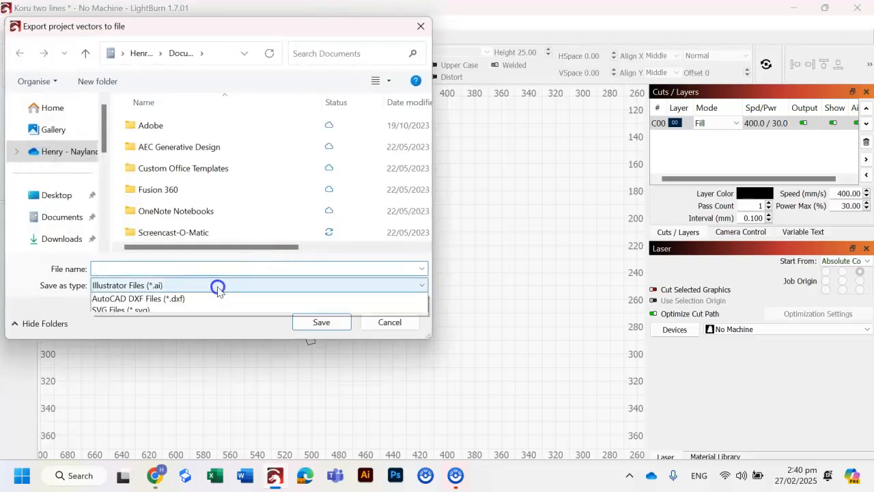
left_click(176, 306)
left_click(137, 271)
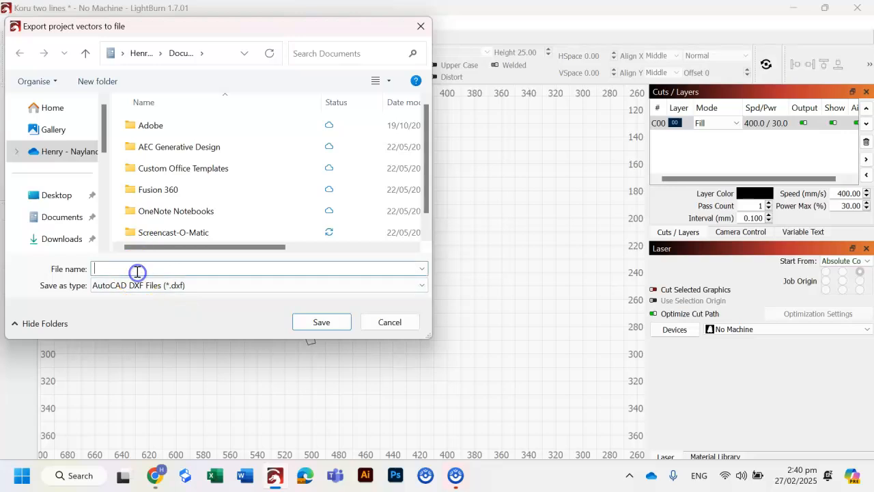
left_click(398, 319)
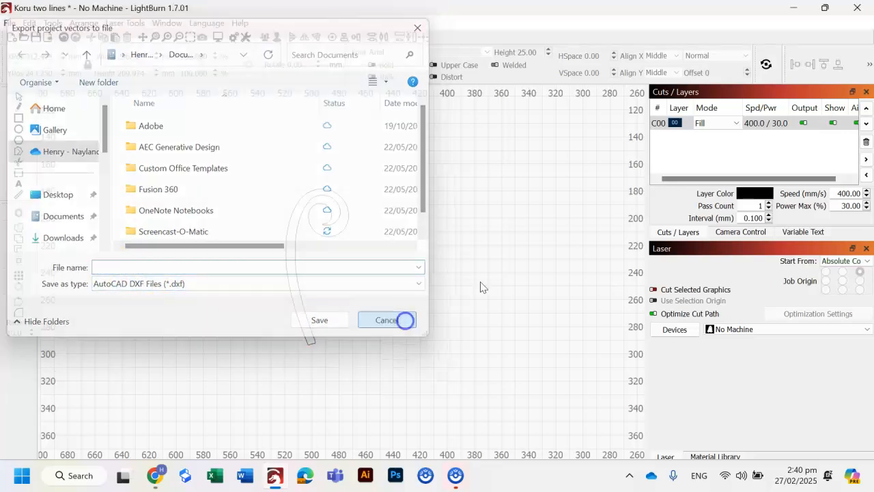
scroll(255, 296, "down", 2)
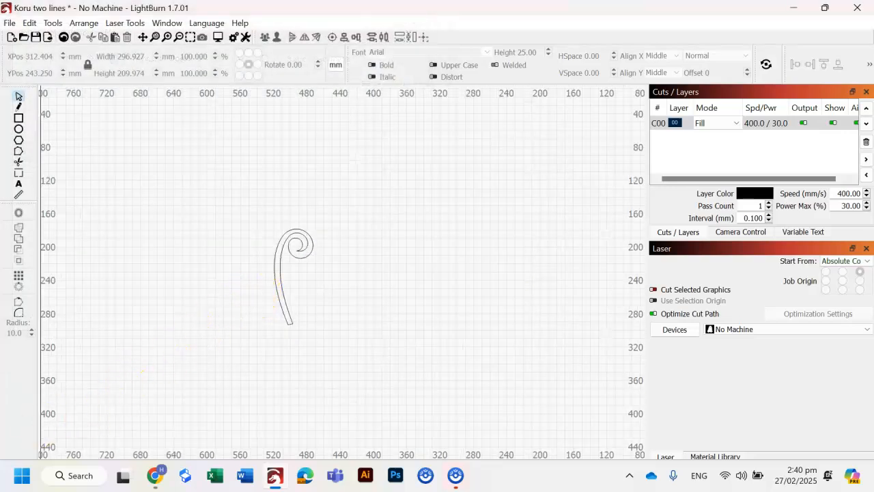